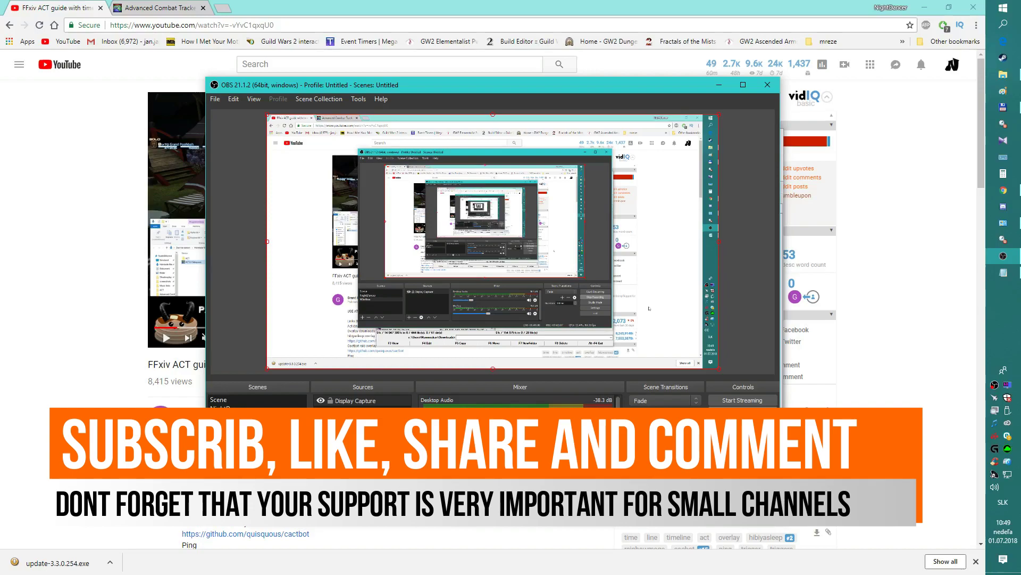
Switch to Chrome and review the FFXIV ACT guide video's installation part around 0:33 to 0:38 and its description links.
{"action": "key", "text": "alt+Tab"}
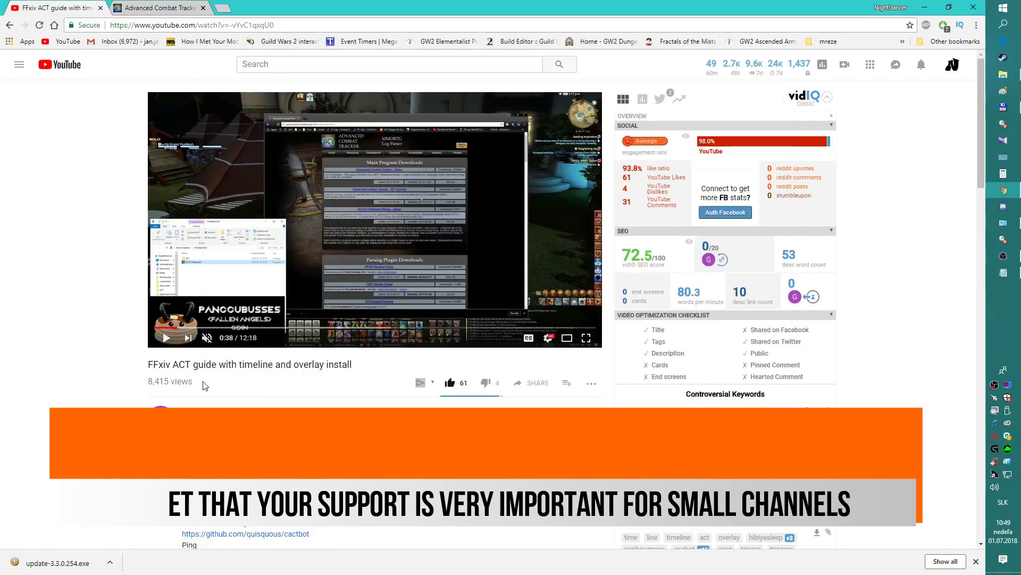
{"action": "left_click_drag", "start_coordinate": [147, 364], "coordinate": [336, 365]}
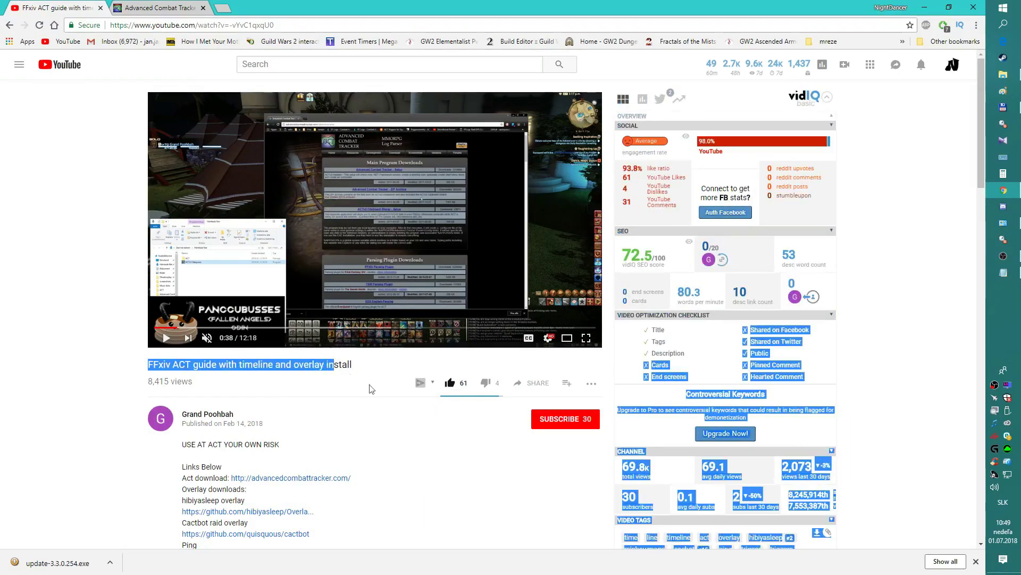
{"action": "left_click", "coordinate": [341, 402]}
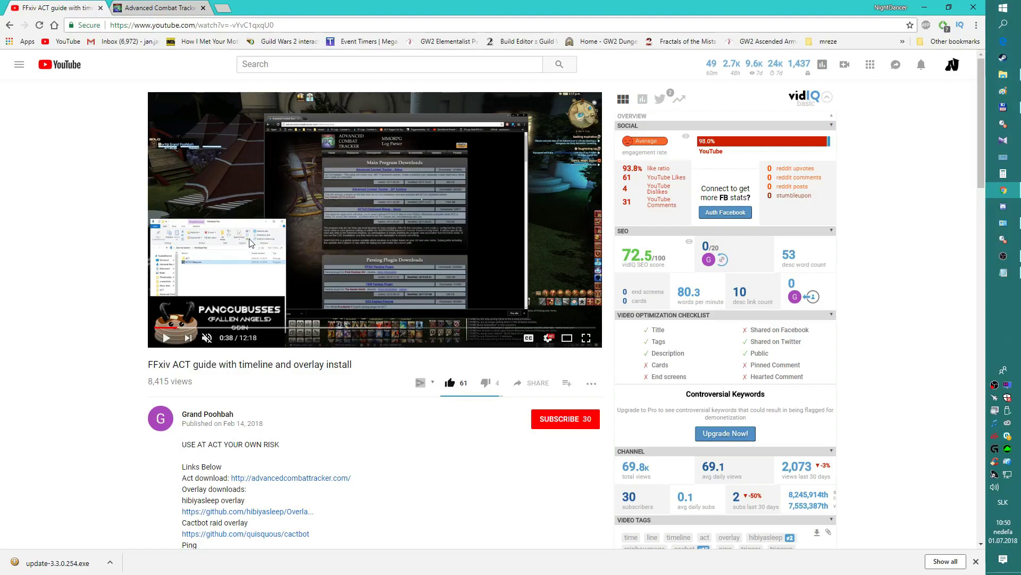
{"action": "left_click", "coordinate": [174, 328]}
{"action": "left_click", "coordinate": [167, 338]}
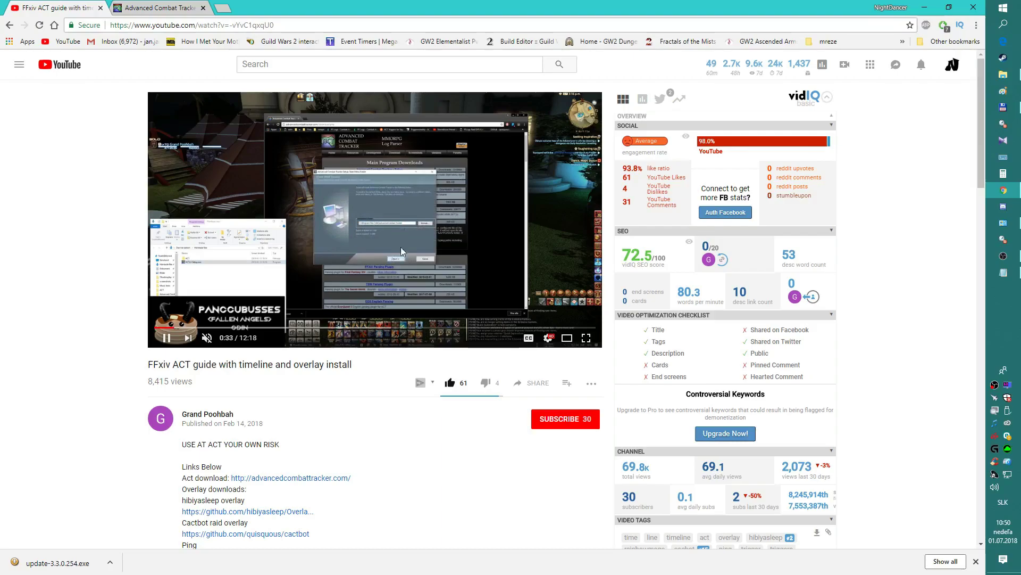
{"action": "left_click", "coordinate": [383, 258]}
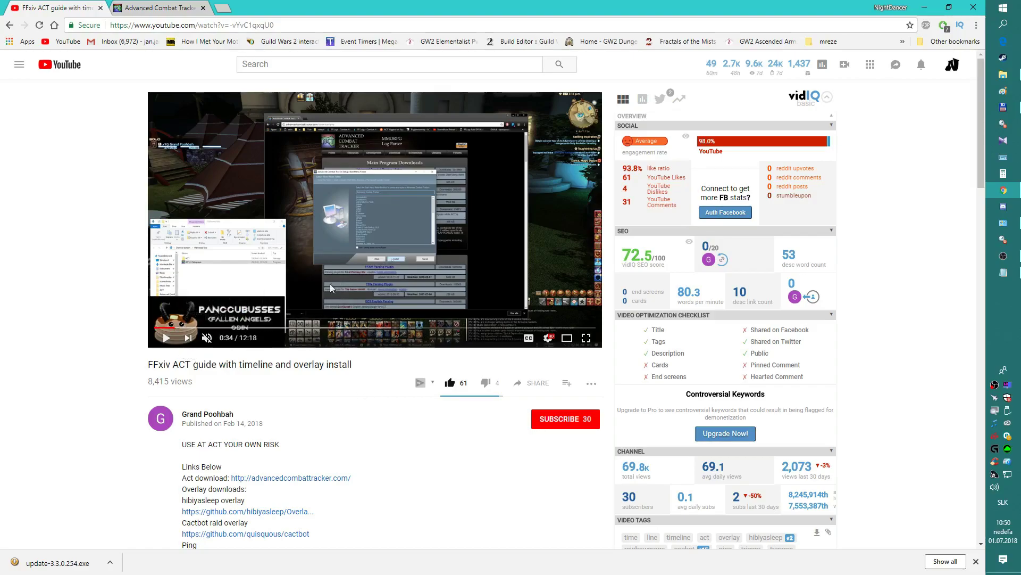
{"action": "left_click", "coordinate": [340, 181]}
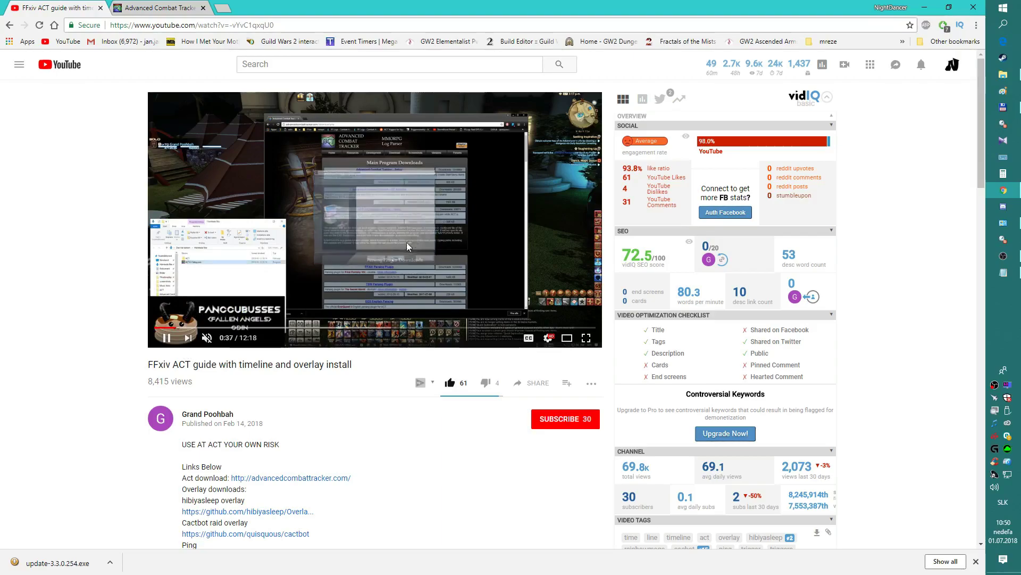
{"action": "left_click", "coordinate": [398, 253]}
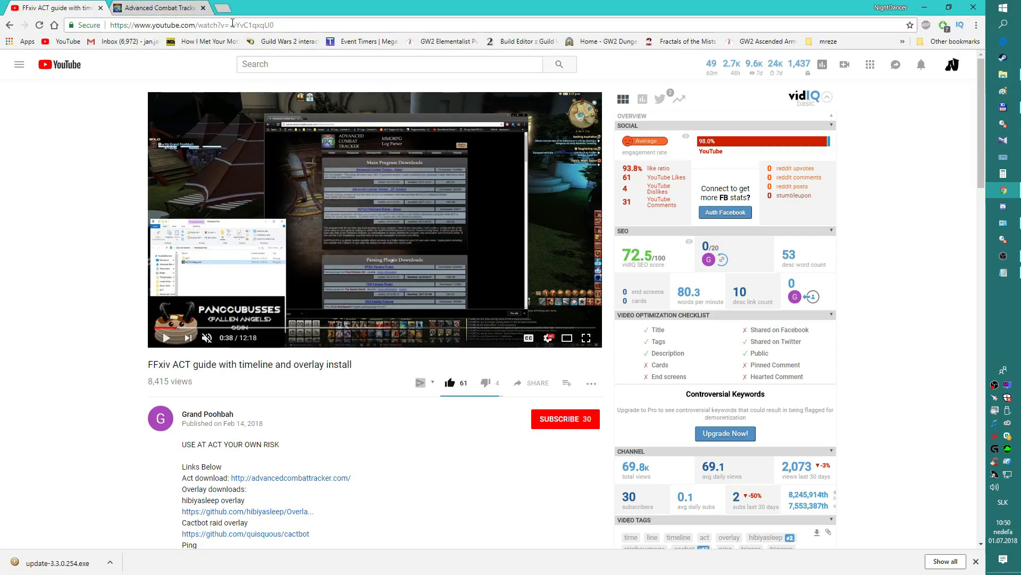
{"action": "scroll", "coordinate": [287, 442], "scroll_direction": "down", "scroll_amount": 1}
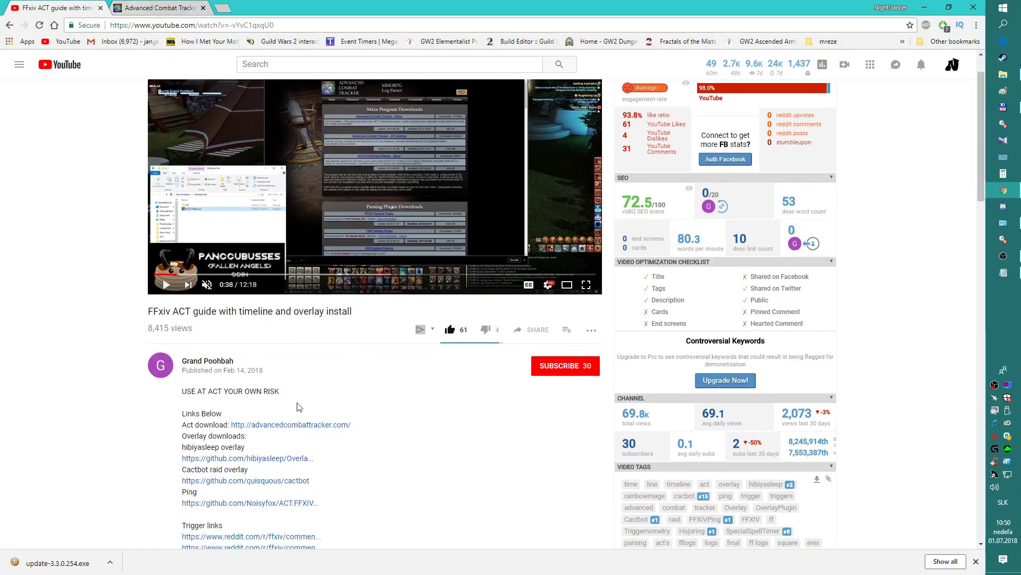
Download the 3.3.0.254 self-extracting update from the version history on the Advanced Combat Tracker website.
{"action": "left_click", "coordinate": [196, 7]}
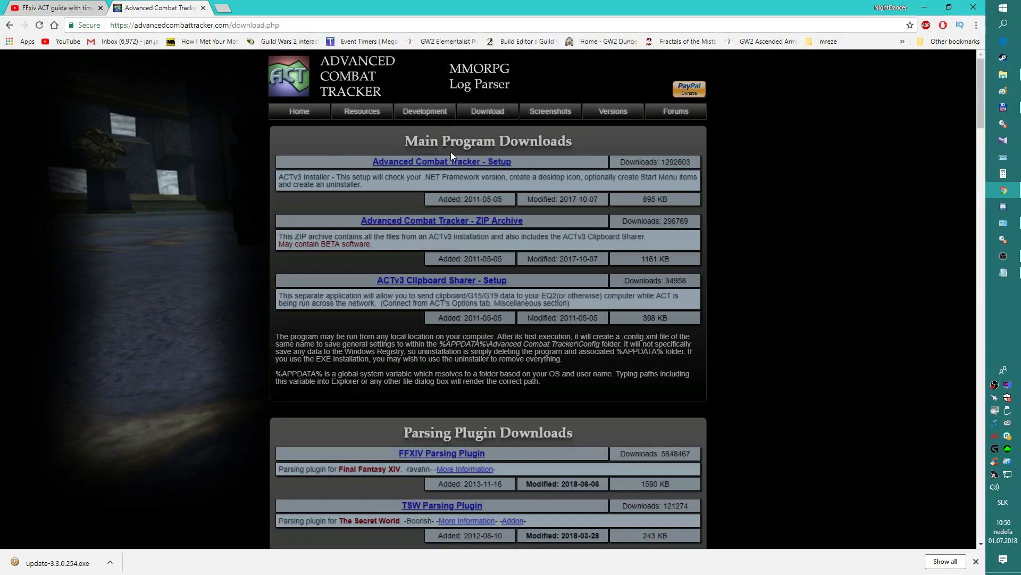
{"action": "left_click", "coordinate": [610, 118]}
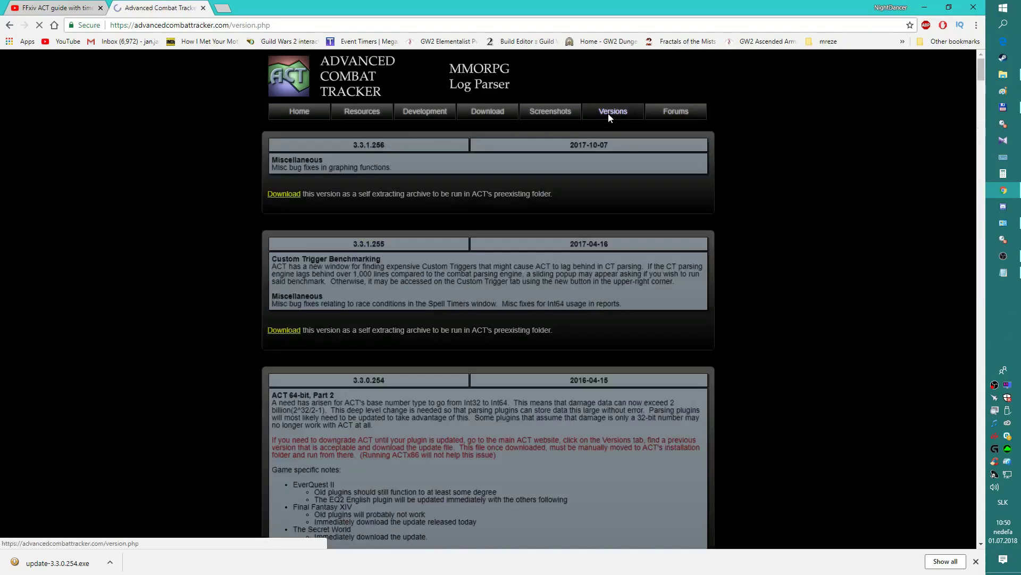
{"action": "scroll", "coordinate": [432, 347], "scroll_direction": "down", "scroll_amount": 3}
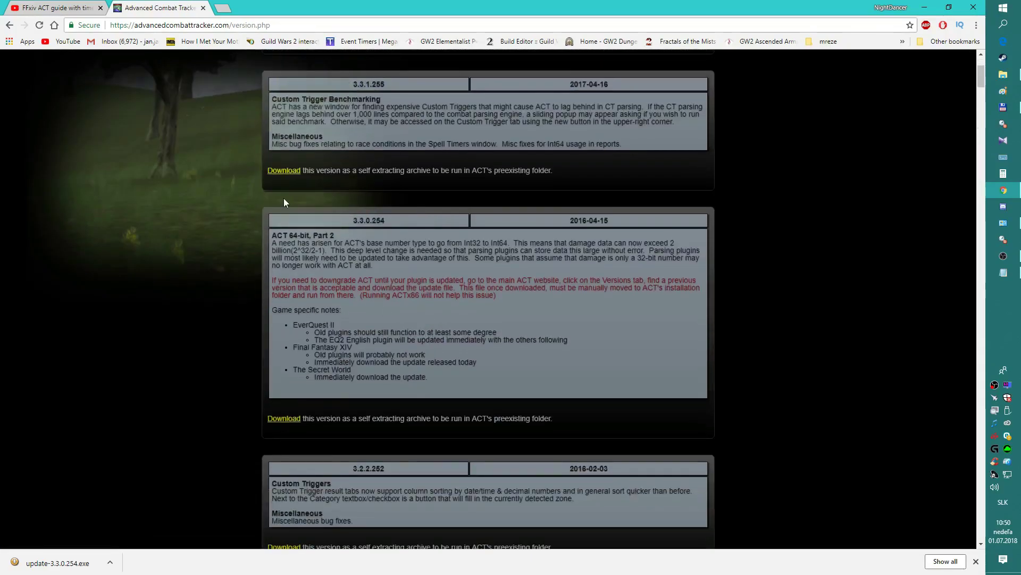
{"action": "left_click_drag", "start_coordinate": [291, 239], "coordinate": [329, 254]}
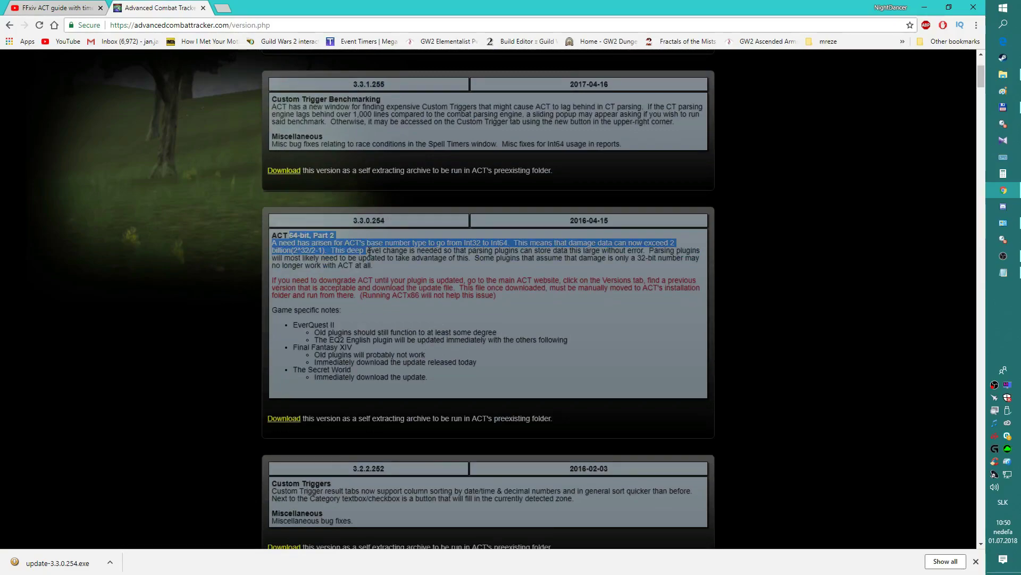
{"action": "left_click", "coordinate": [274, 452]}
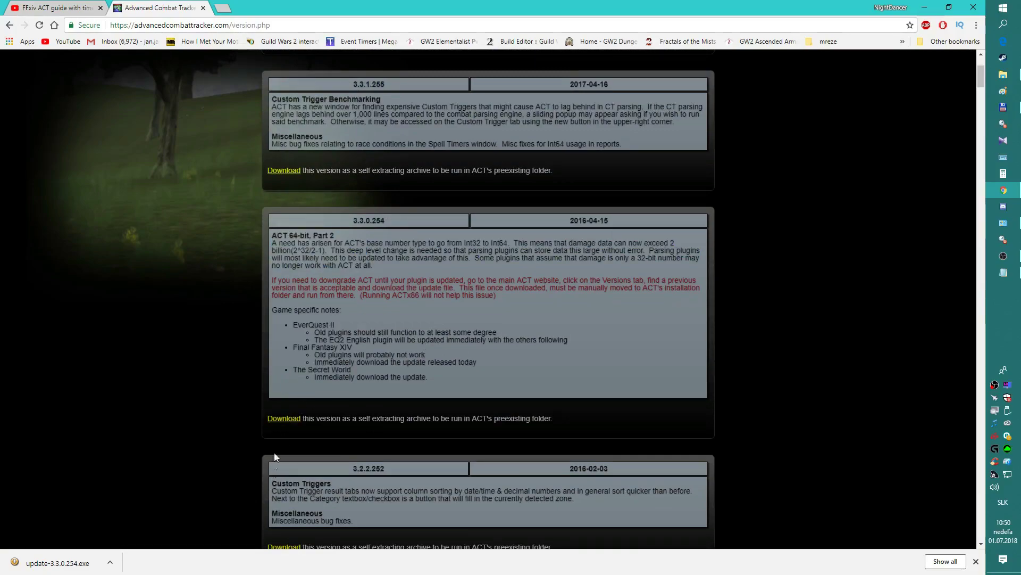
{"action": "left_click", "coordinate": [289, 420]}
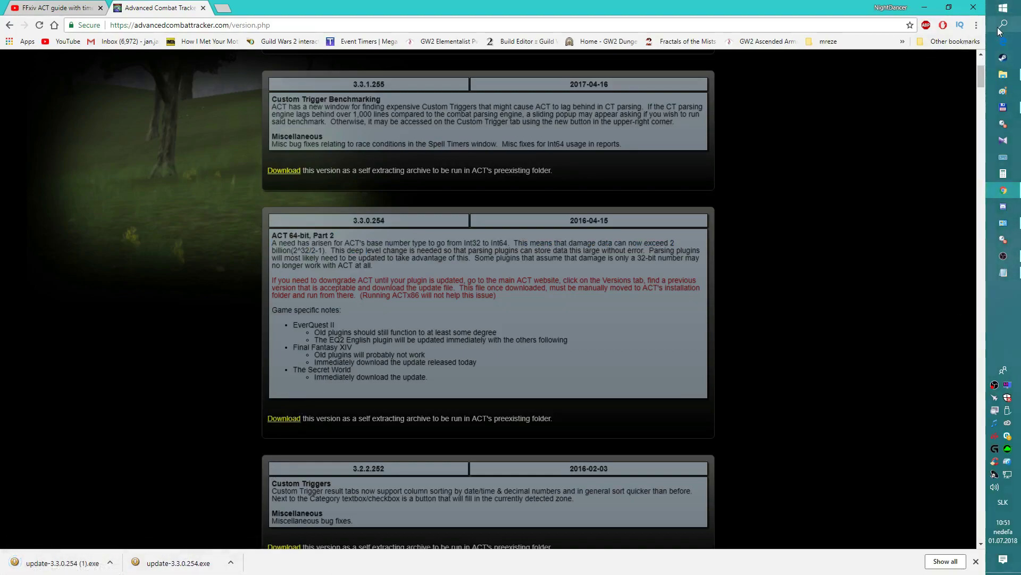
Search Windows for "act" and open the file location of ACT (32-bit only).
{"action": "left_click", "coordinate": [57, 7]}
{"action": "scroll", "coordinate": [378, 178], "scroll_direction": "up", "scroll_amount": 1}
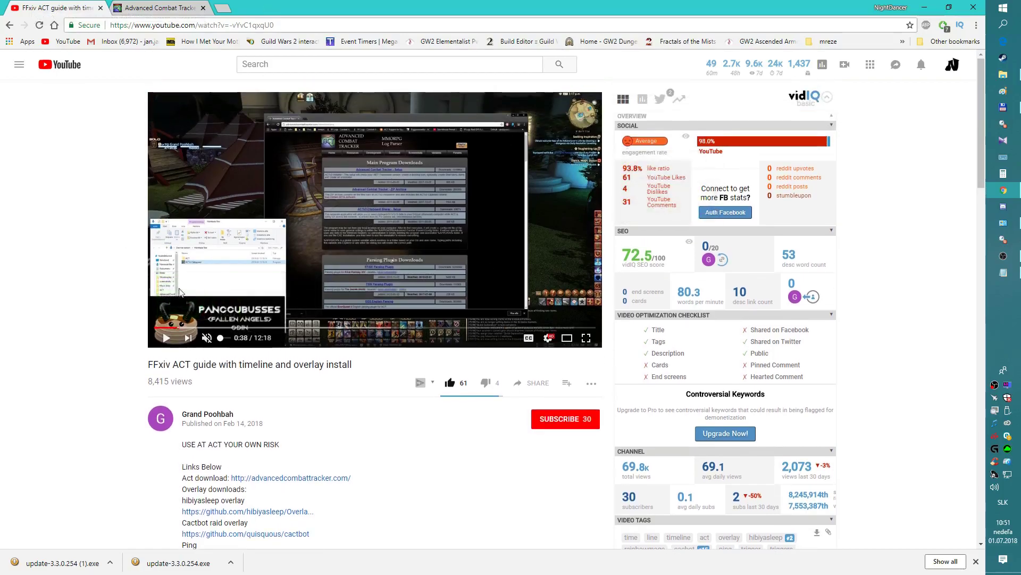
{"action": "left_click", "coordinate": [1003, 24]}
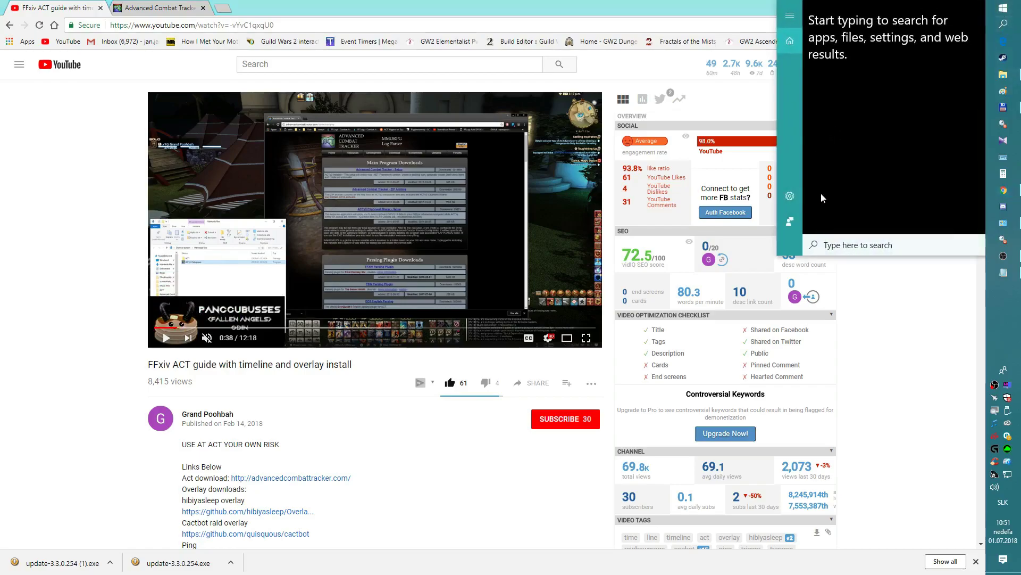
{"action": "type", "text": "act"}
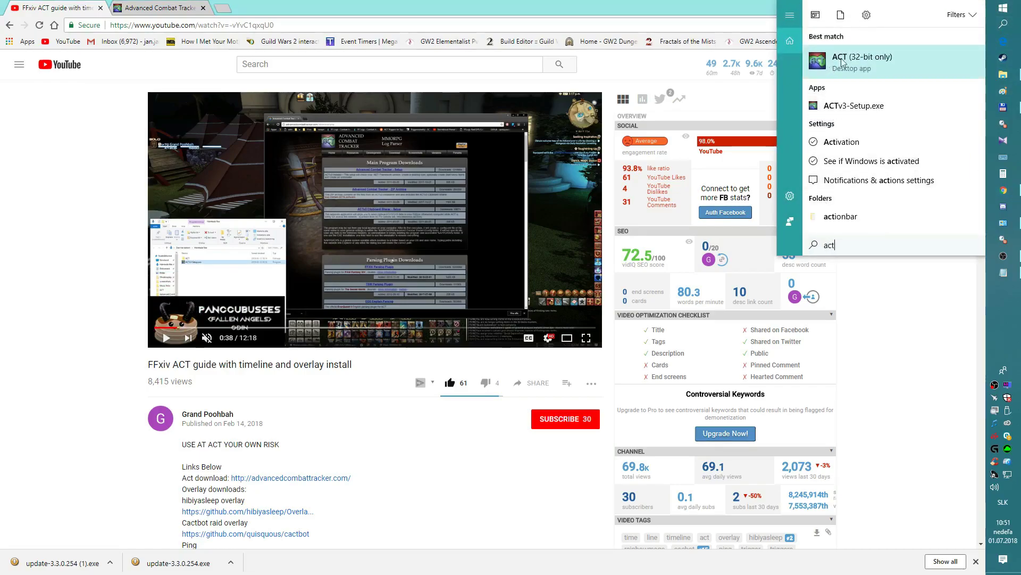
{"action": "right_click", "coordinate": [845, 58]}
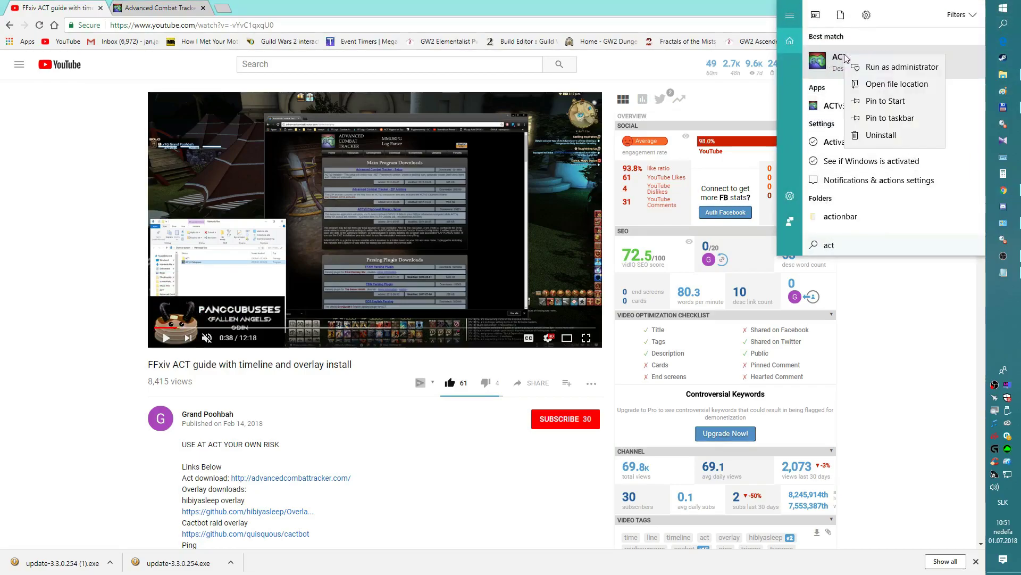
{"action": "left_click", "coordinate": [888, 85]}
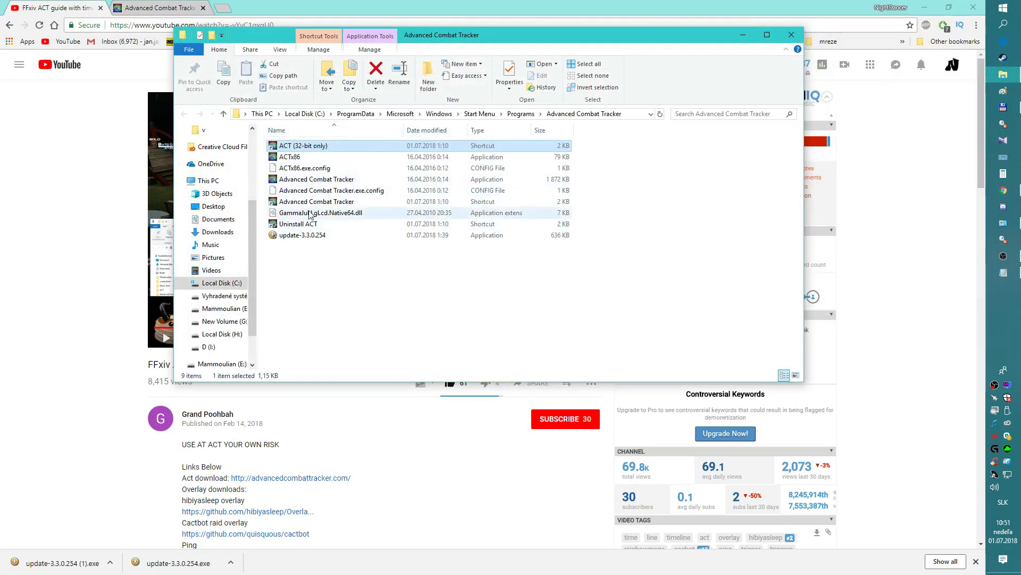
Try to copy the downloaded update-3.3.0.254 (1).exe into the Advanced Combat Tracker folder.
{"action": "left_click", "coordinate": [296, 156]}
{"action": "left_click", "coordinate": [296, 180]}
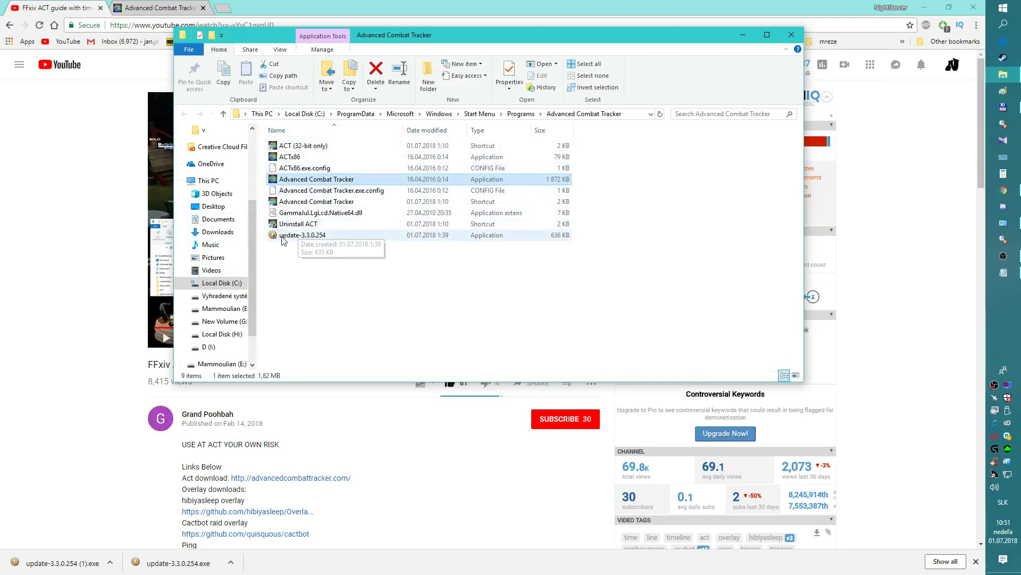
{"action": "left_click", "coordinate": [62, 562]}
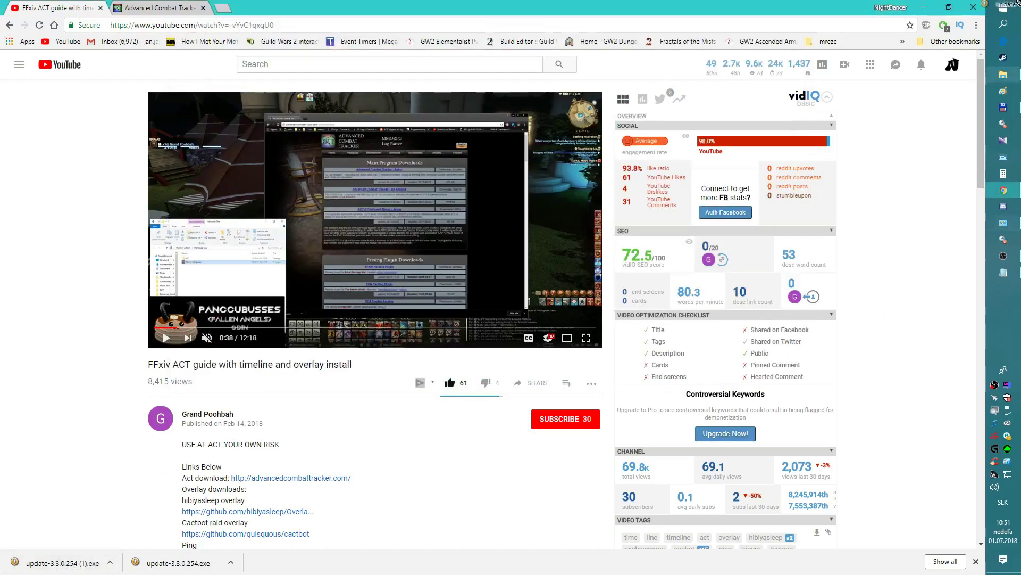
{"action": "left_click_drag", "start_coordinate": [1017, 4], "coordinate": [319, 274]}
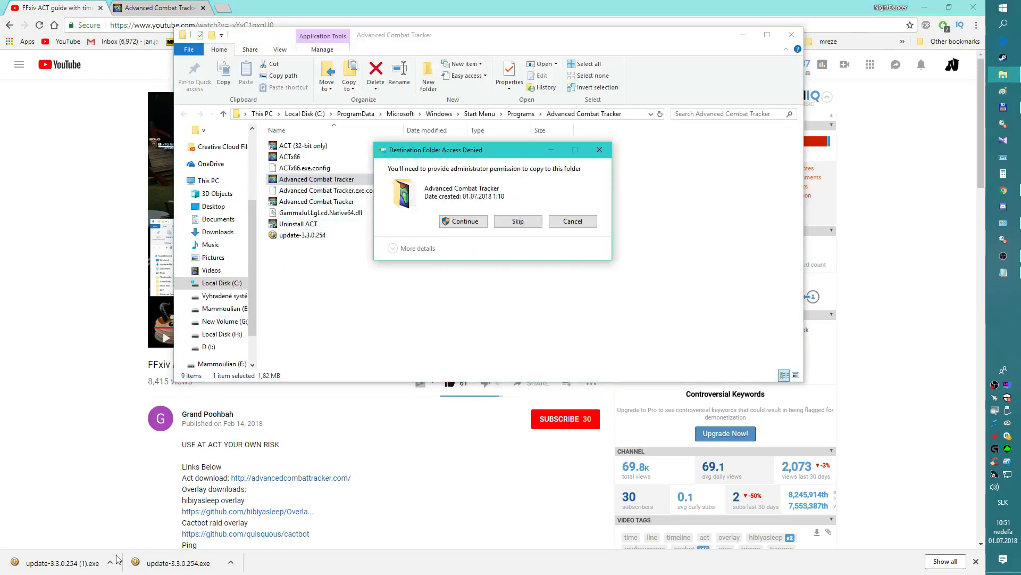
{"action": "left_click", "coordinate": [573, 221]}
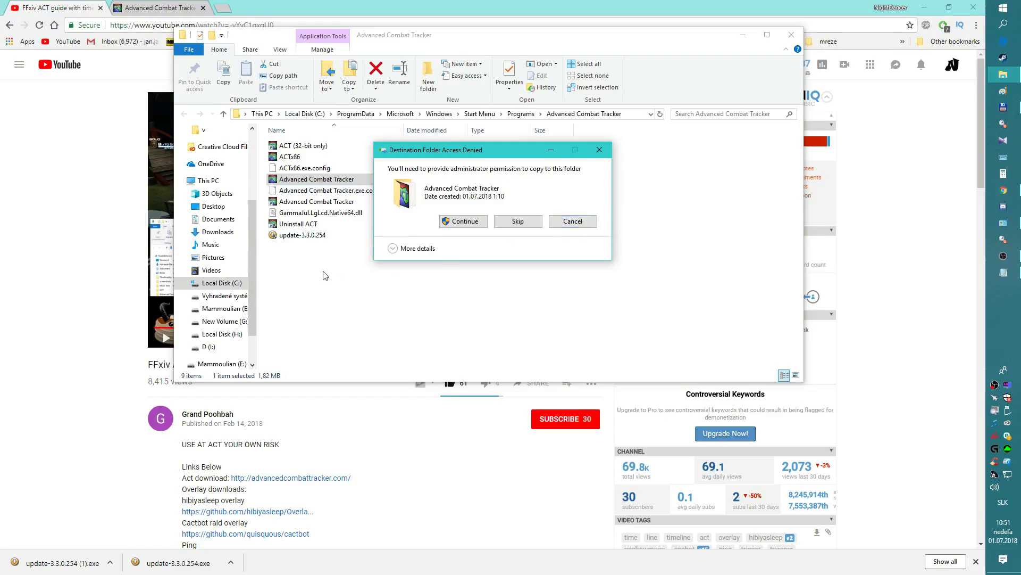
Examine update-3.3.0.254 and the Advanced Combat Tracker application and shortcut in the program folder.
{"action": "left_click", "coordinate": [334, 236]}
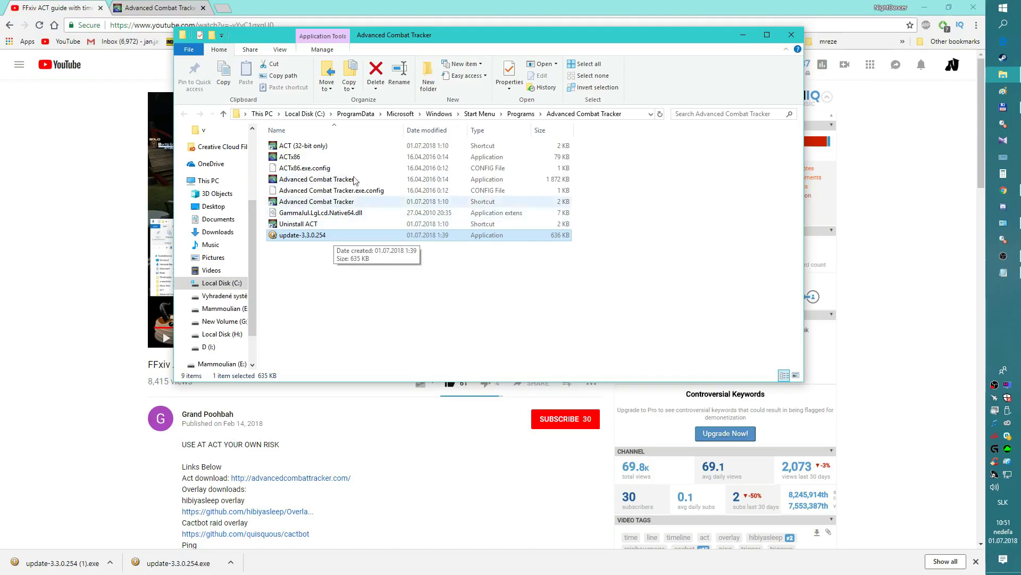
{"action": "left_click", "coordinate": [338, 183]}
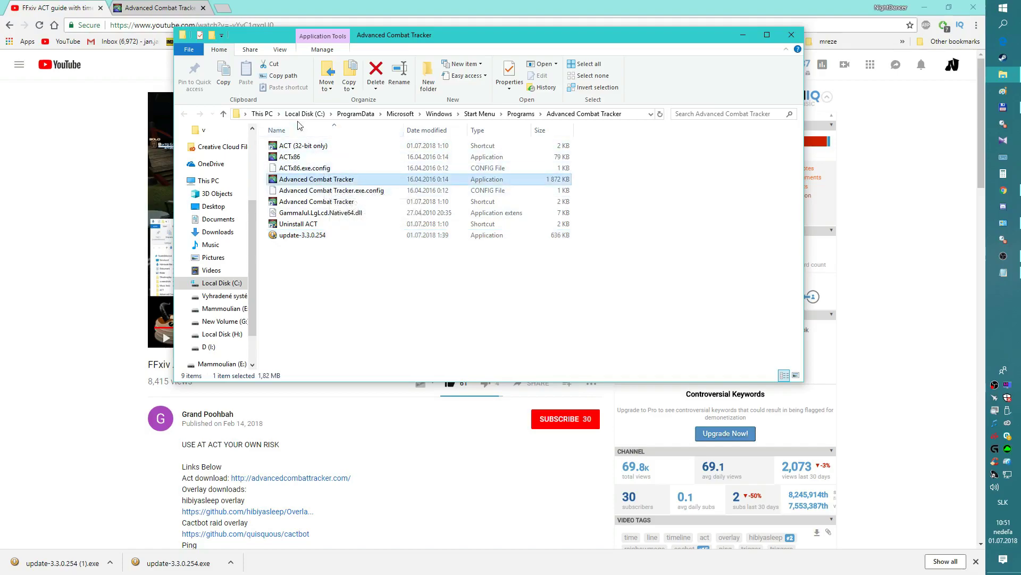
{"action": "left_click", "coordinate": [307, 206]}
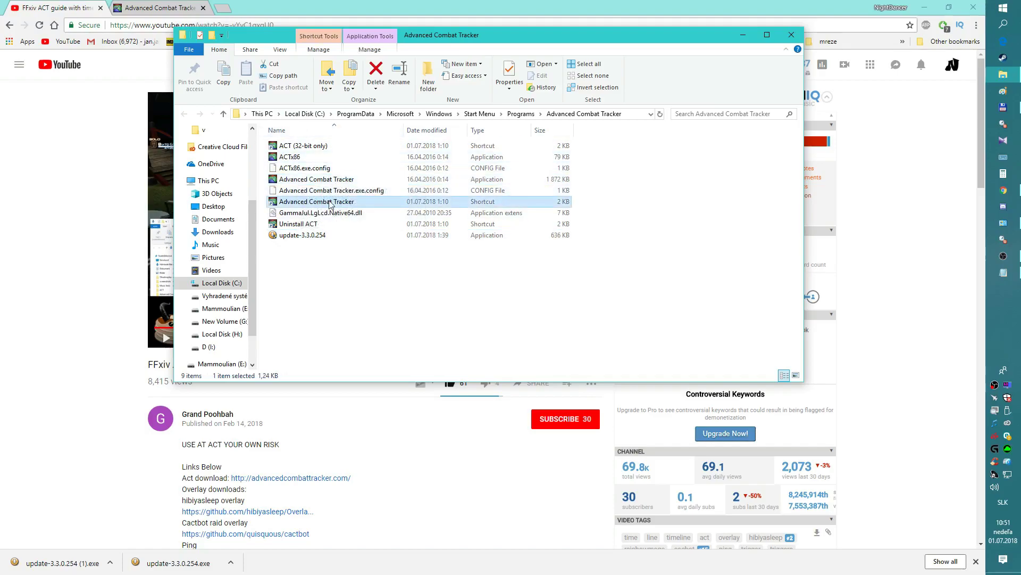
Review the first three lines of the smg notes in Notepad and return to the Advanced Combat Tracker folder.
{"action": "left_click", "coordinate": [1003, 273]}
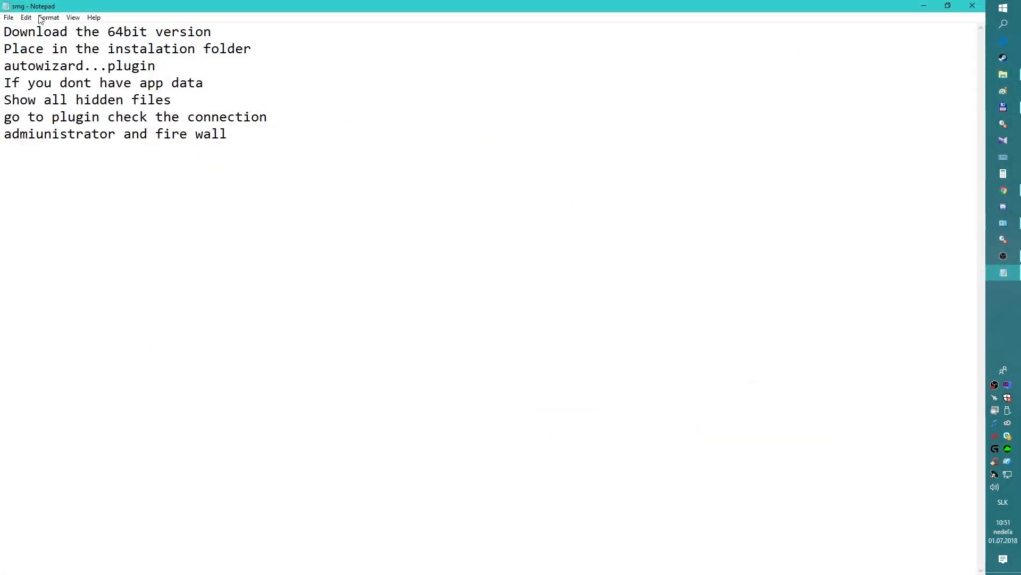
{"action": "left_click_drag", "start_coordinate": [211, 32], "coordinate": [43, 21]}
{"action": "left_click_drag", "start_coordinate": [251, 49], "coordinate": [4, 31]}
{"action": "left_click_drag", "start_coordinate": [160, 66], "coordinate": [3, 66]}
{"action": "left_click", "coordinate": [1004, 272]}
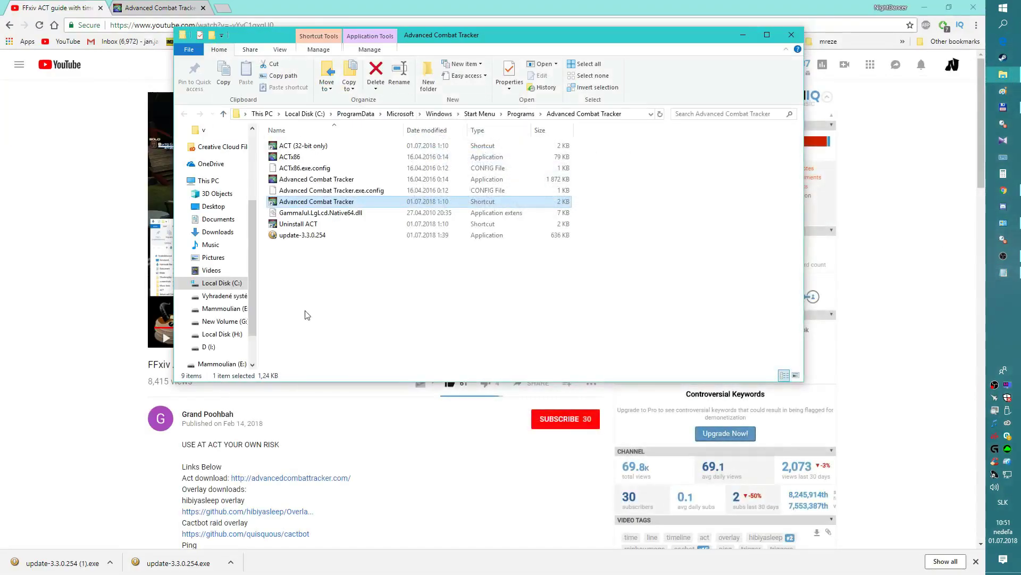
Launch Advanced Combat Tracker from its shortcut in the folder and open the Startup Wizard.
{"action": "right_click", "coordinate": [332, 208]}
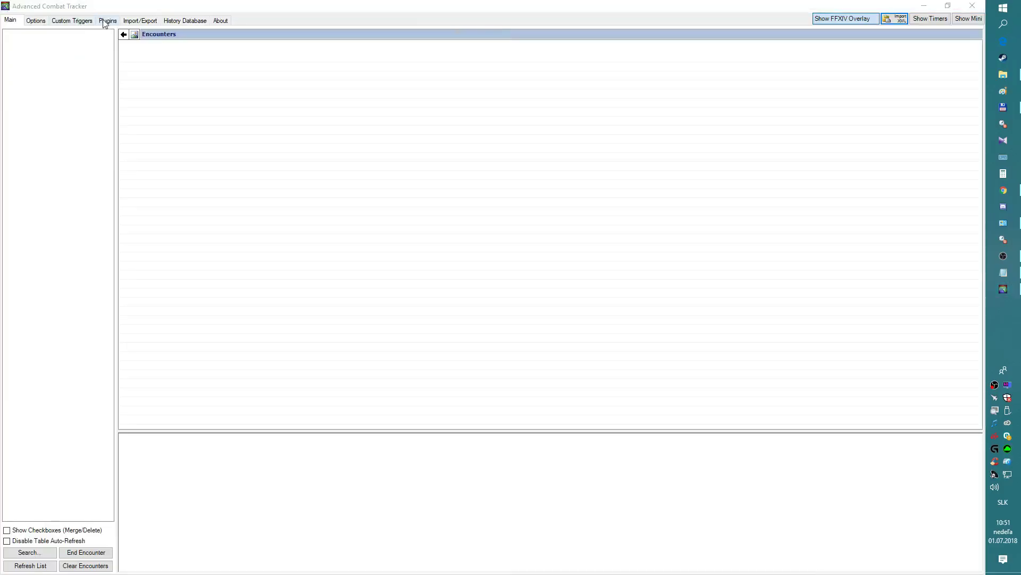
{"action": "left_click", "coordinate": [63, 21]}
{"action": "left_click", "coordinate": [36, 21]}
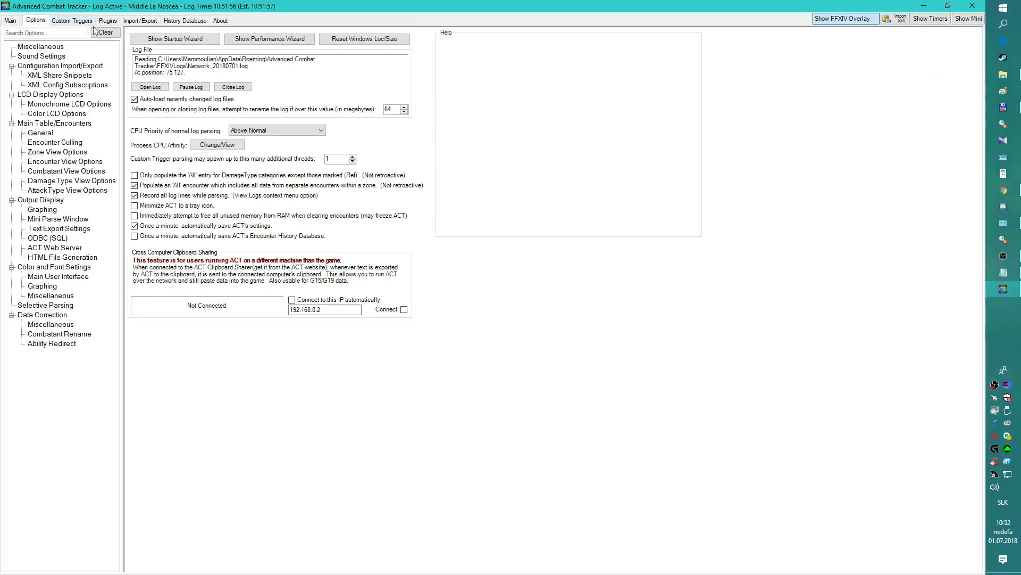
{"action": "left_click", "coordinate": [173, 38]}
{"action": "left_click_drag", "start_coordinate": [225, 111], "coordinate": [509, 233]}
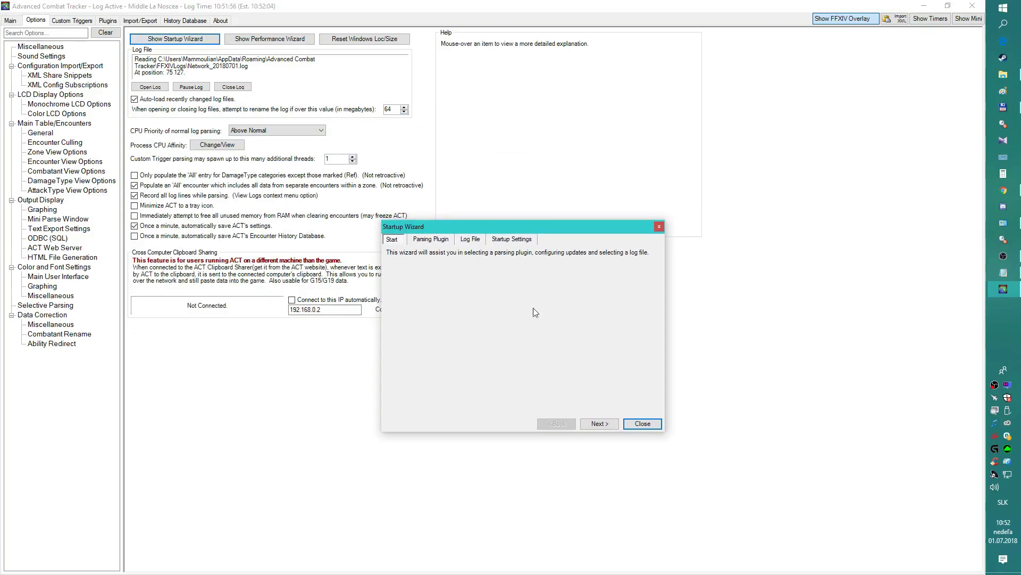
Advance the Startup Wizard to the parsing plugin stage and retrieve the available parsing plugins.
{"action": "left_click", "coordinate": [599, 423]}
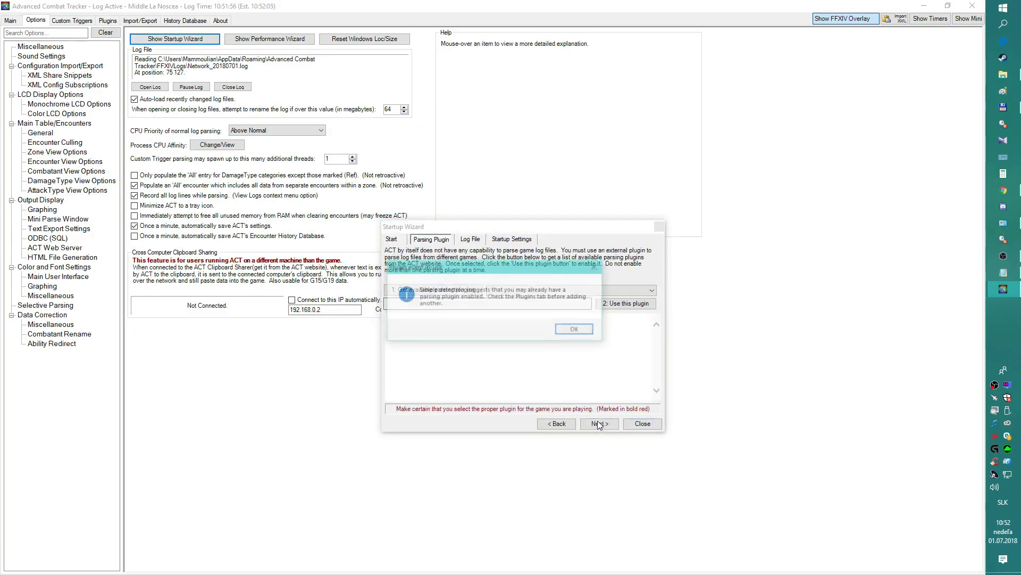
{"action": "left_click", "coordinate": [573, 330]}
{"action": "left_click", "coordinate": [558, 290]}
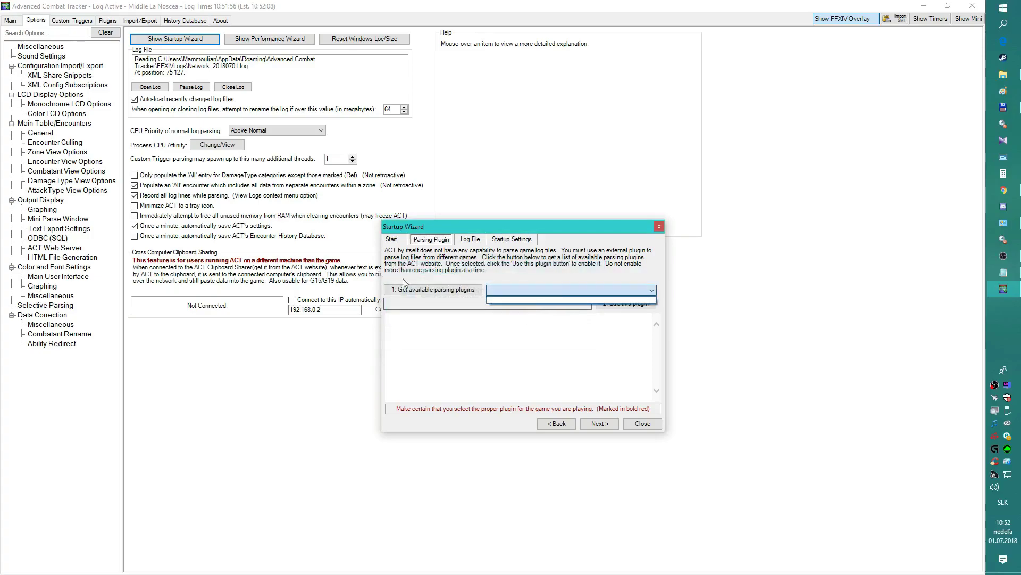
{"action": "left_click", "coordinate": [431, 292]}
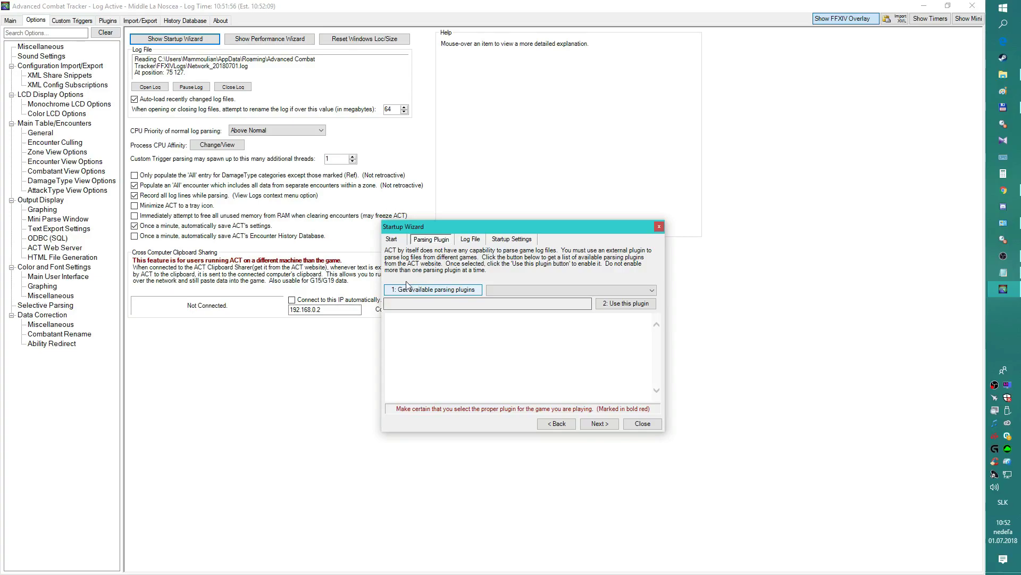
{"action": "left_click", "coordinate": [435, 290]}
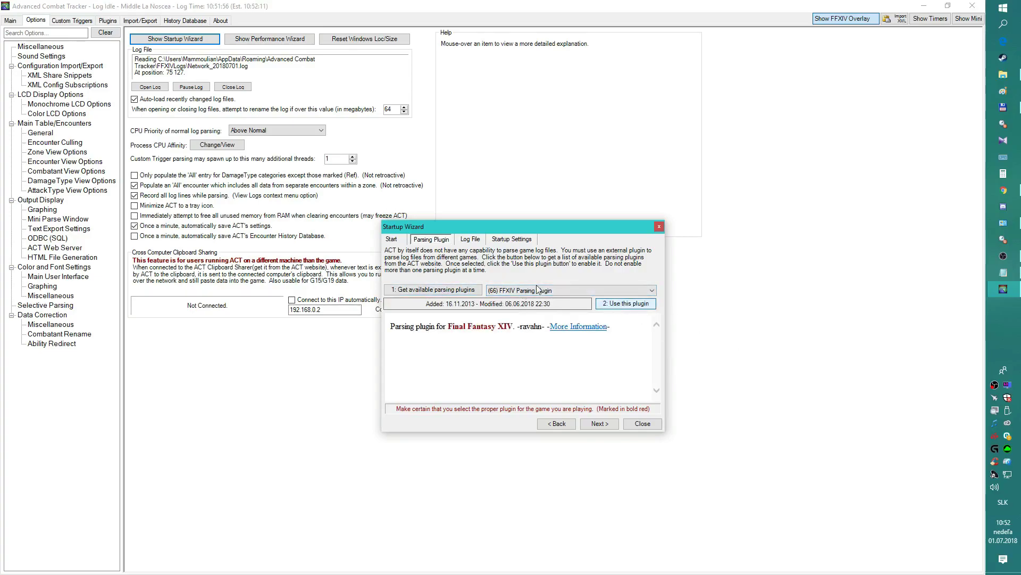
Enable the FFXIV Parsing Plugin, decline use for EverQuest II, and start choosing the log file in the Startup Wizard.
{"action": "left_click", "coordinate": [612, 311]}
{"action": "left_click", "coordinate": [551, 330]}
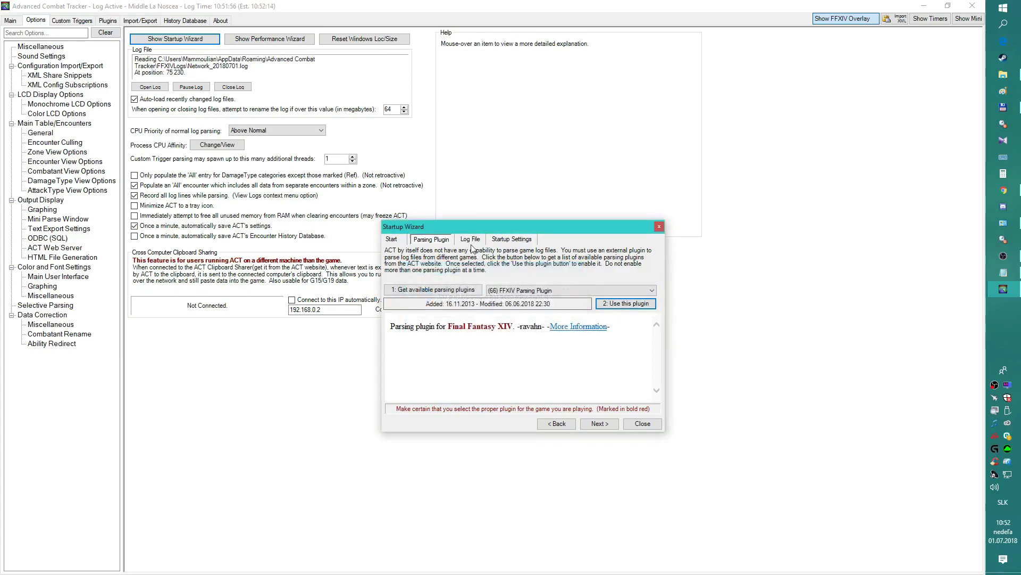
{"action": "left_click", "coordinate": [472, 240]}
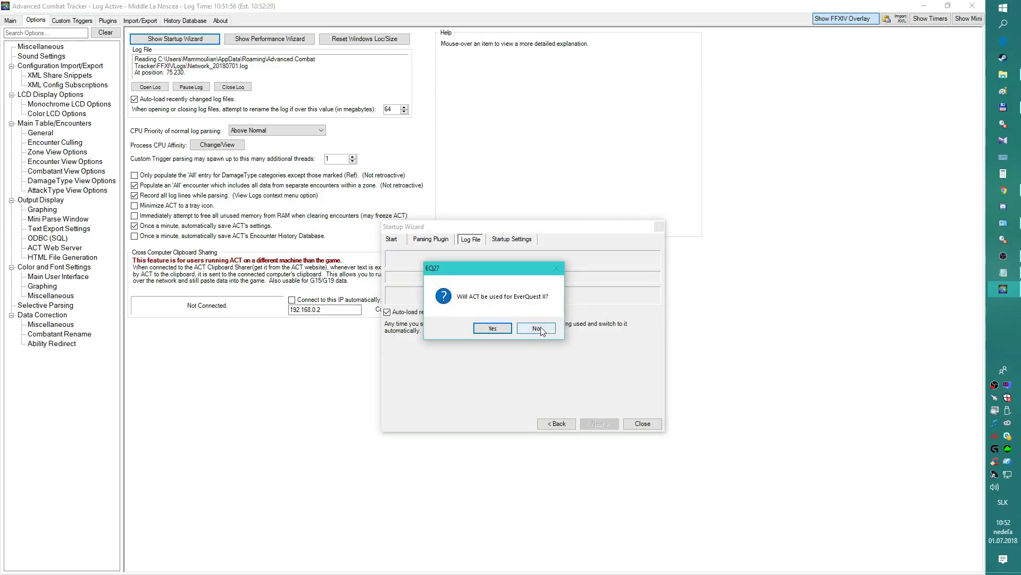
{"action": "left_click", "coordinate": [542, 330]}
{"action": "left_click", "coordinate": [548, 328]}
{"action": "left_click", "coordinate": [548, 329]}
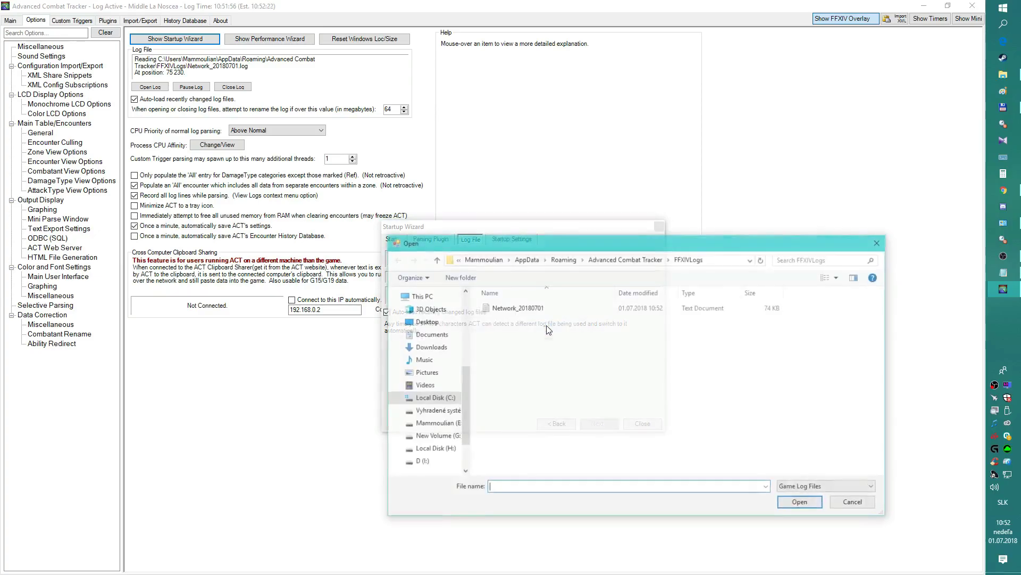
Browse from This PC through Local Disk (C:) and Users to the profile folder and select AppData.
{"action": "left_click", "coordinate": [421, 296]}
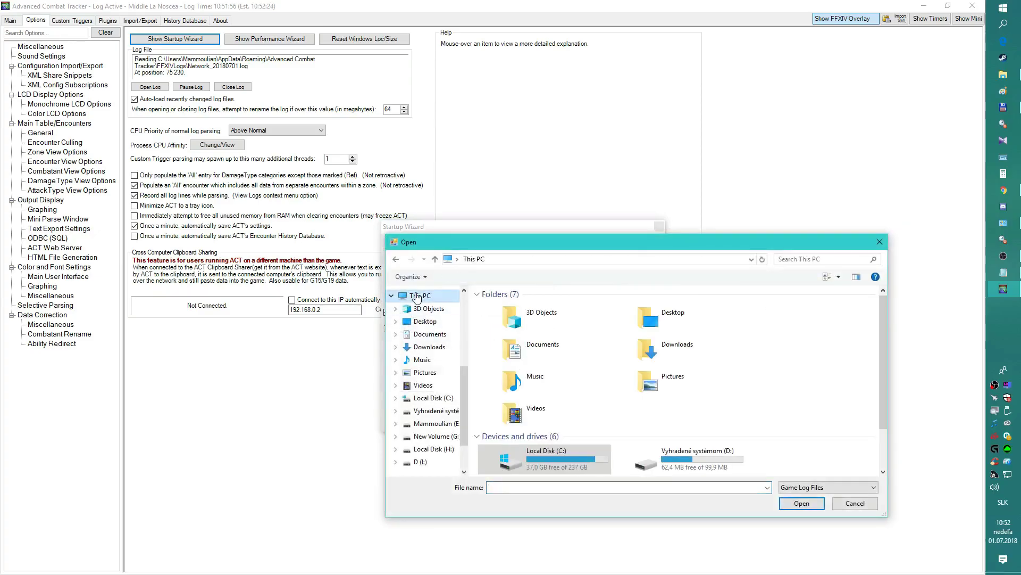
{"action": "double_click", "coordinate": [551, 457]}
{"action": "scroll", "coordinate": [545, 418], "scroll_direction": "down", "scroll_amount": 3}
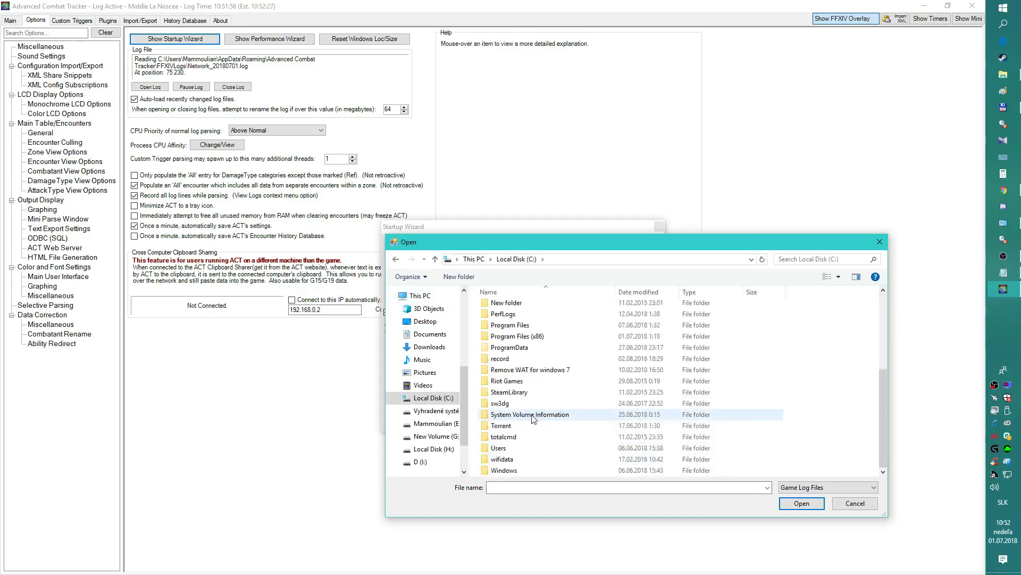
{"action": "double_click", "coordinate": [512, 453]}
{"action": "double_click", "coordinate": [519, 341]}
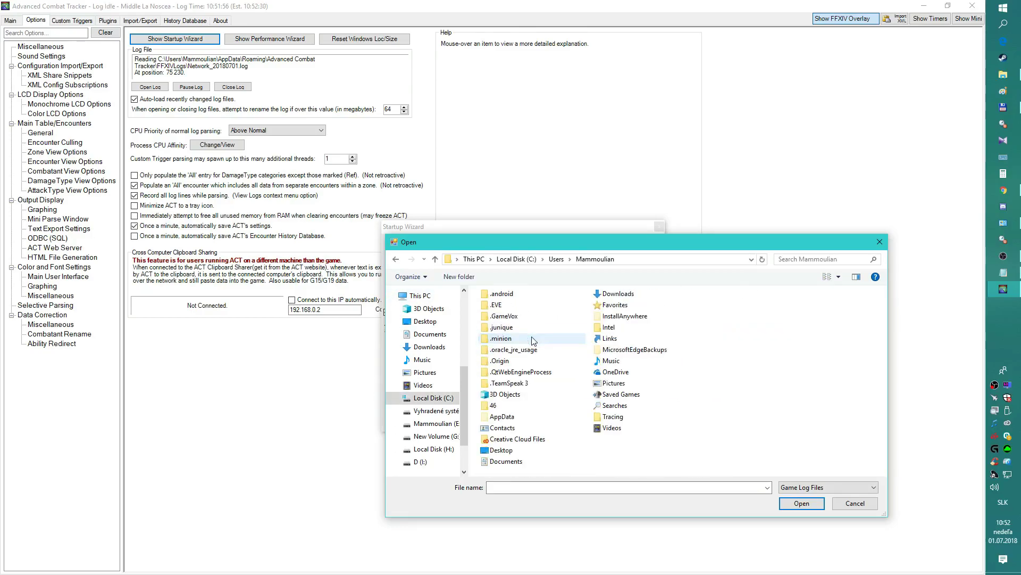
{"action": "left_click", "coordinate": [512, 417]}
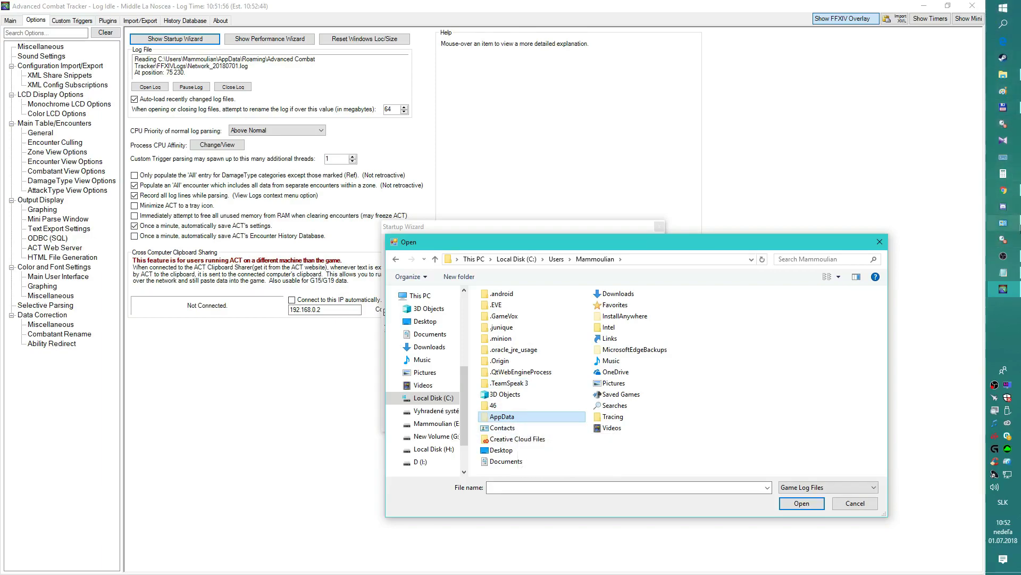
Set File Explorer Options in Control Panel to show hidden files, folders, and drives.
{"action": "left_click", "coordinate": [1003, 223]}
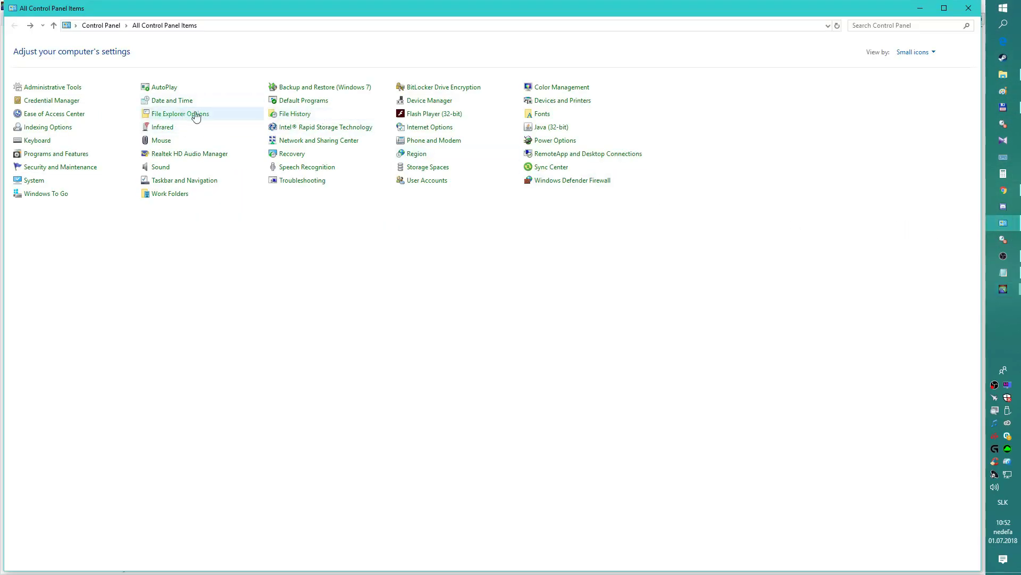
{"action": "left_click", "coordinate": [180, 114]}
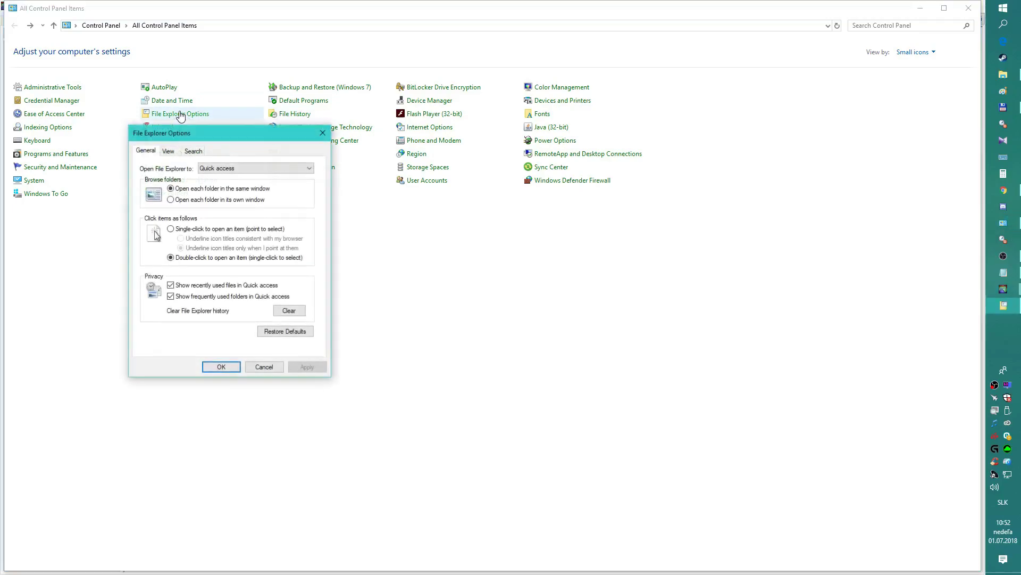
{"action": "left_click", "coordinate": [168, 150]}
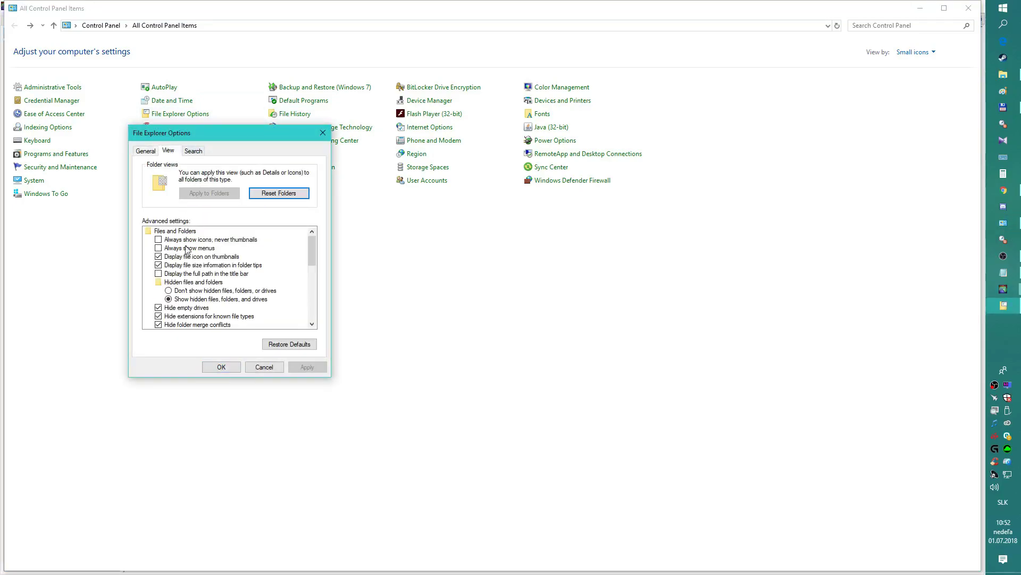
{"action": "left_click", "coordinate": [195, 300]}
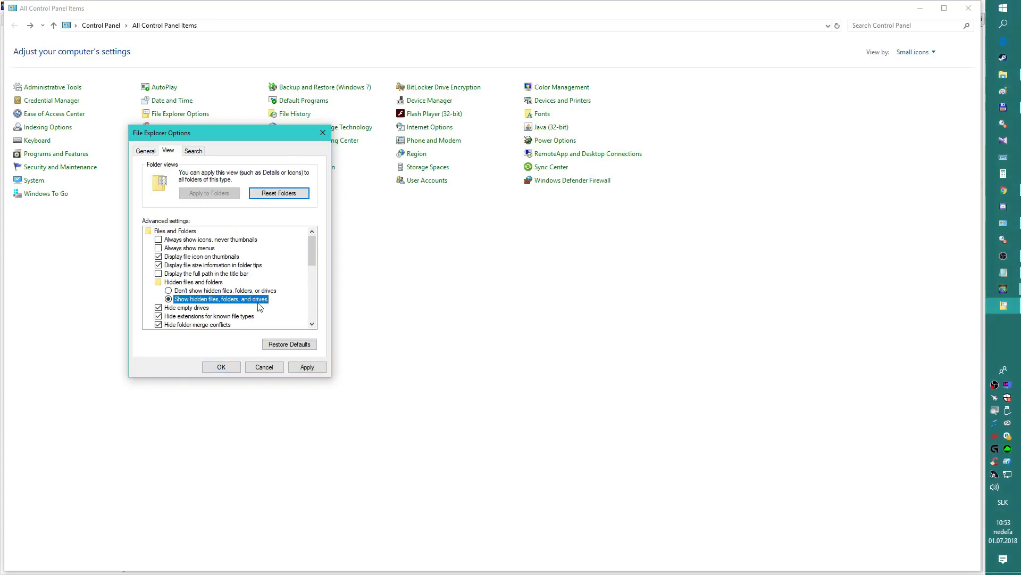
{"action": "left_click", "coordinate": [307, 367]}
{"action": "left_click", "coordinate": [222, 367]}
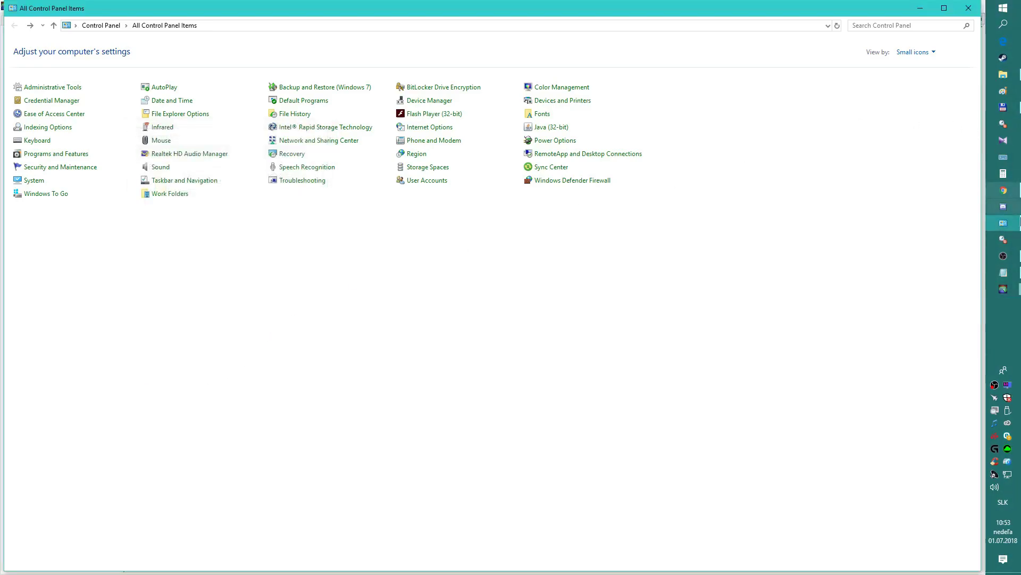
Return to the log file dialog, browse to AppData, Roaming, Advanced Combat Tracker, FFXIVLogs, and select Network_20180701.
{"action": "left_click", "coordinate": [1002, 285]}
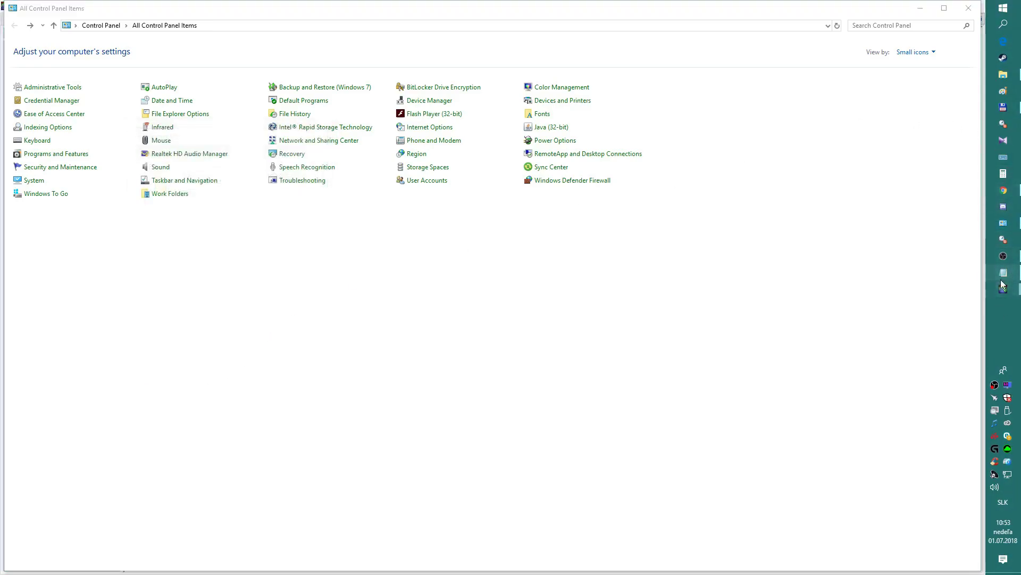
{"action": "mouse_move", "coordinate": [997, 289]}
{"action": "left_click", "coordinate": [928, 327]}
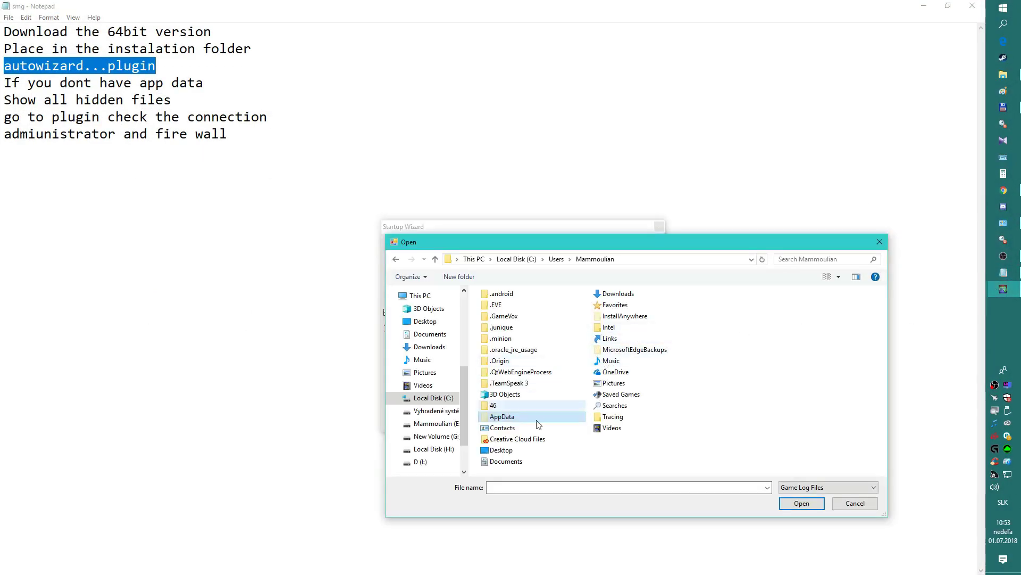
{"action": "left_click", "coordinate": [924, 6]}
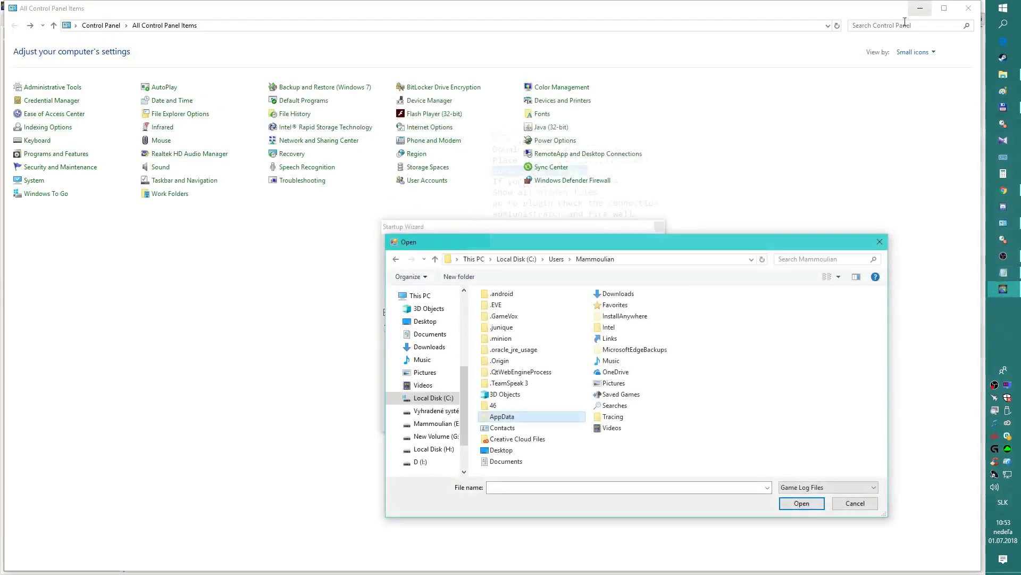
{"action": "double_click", "coordinate": [535, 420]}
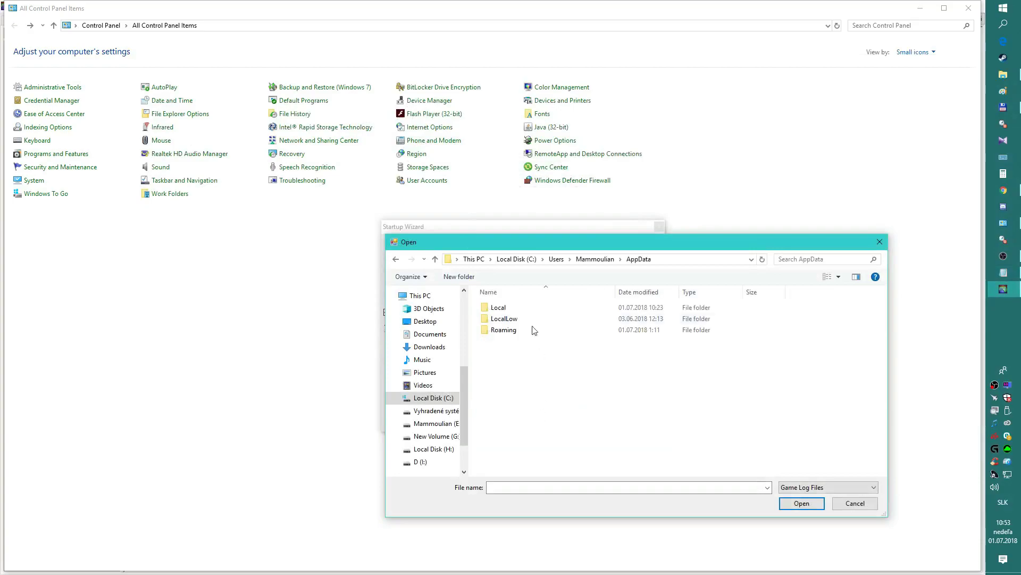
{"action": "left_click", "coordinate": [524, 332]}
{"action": "double_click", "coordinate": [524, 332]}
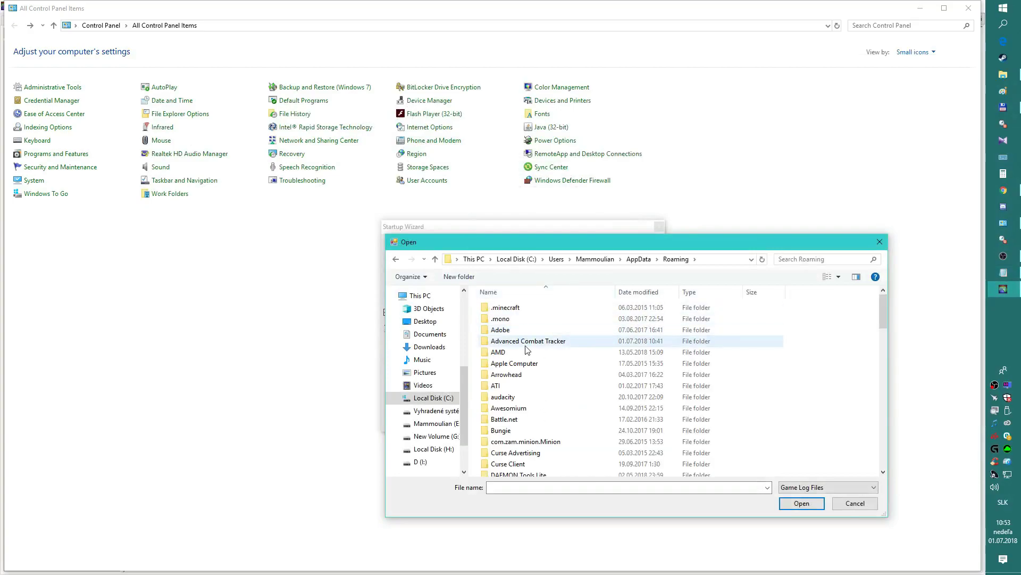
{"action": "double_click", "coordinate": [530, 343]}
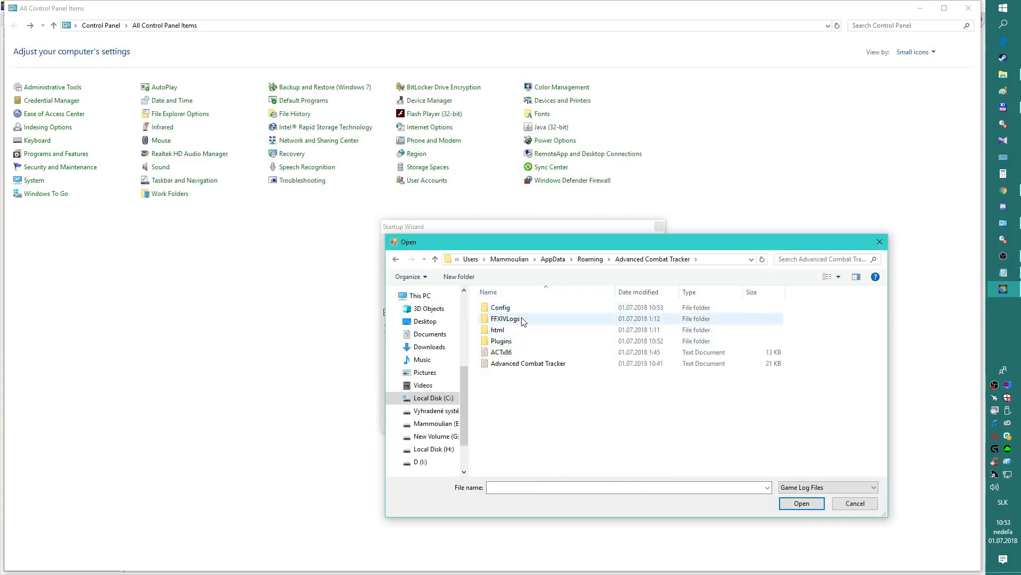
{"action": "double_click", "coordinate": [521, 319]}
{"action": "left_click", "coordinate": [521, 307]}
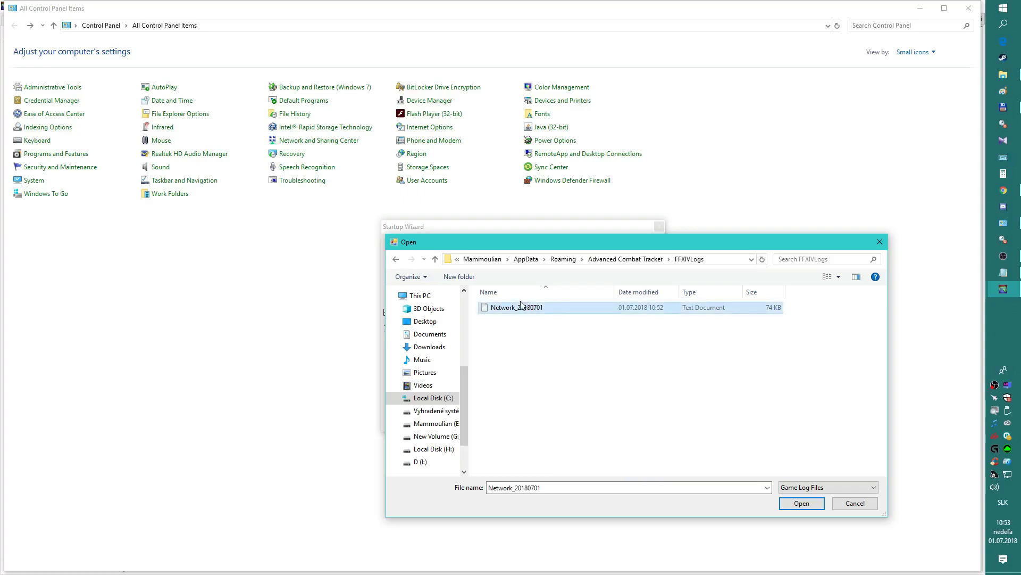
{"action": "left_click", "coordinate": [825, 491]}
{"action": "left_click", "coordinate": [802, 523]}
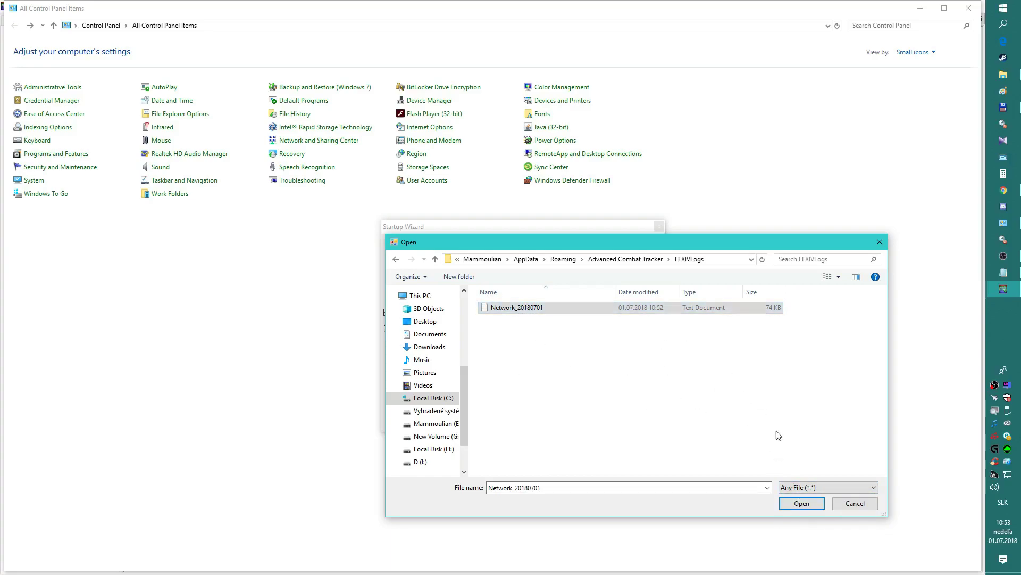
{"action": "left_click", "coordinate": [788, 489]}
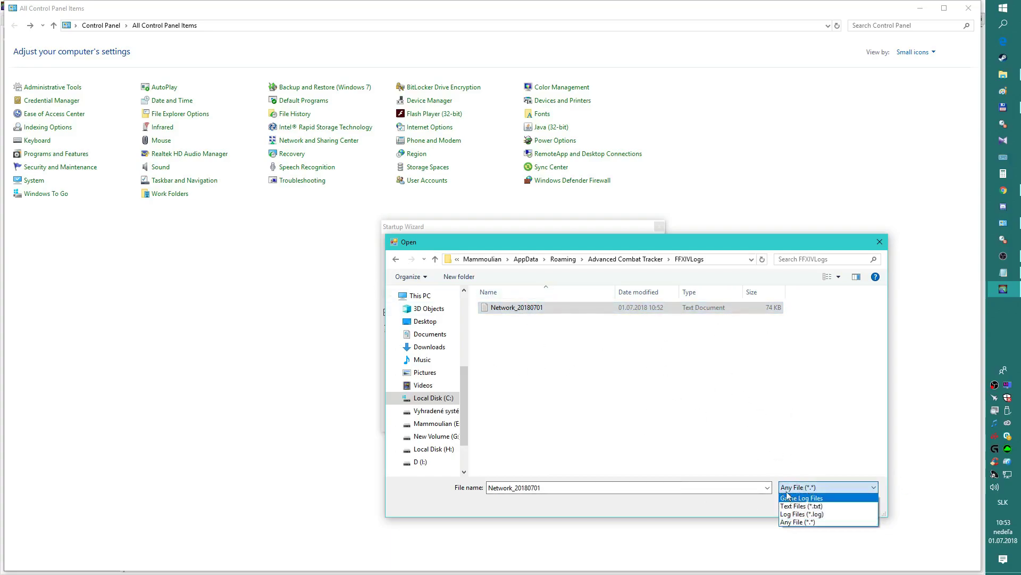
{"action": "left_click", "coordinate": [802, 498]}
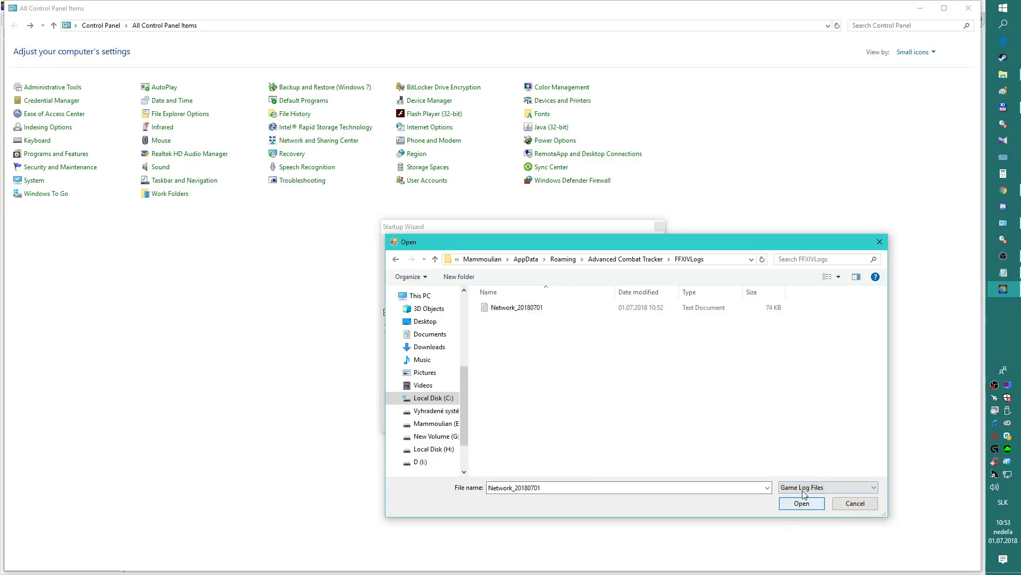
Load the Network_20180701 log with the Any File (*.*) filter and complete the Startup Wizard with its default startup settings.
{"action": "left_click", "coordinate": [803, 489]}
{"action": "left_click", "coordinate": [804, 523]}
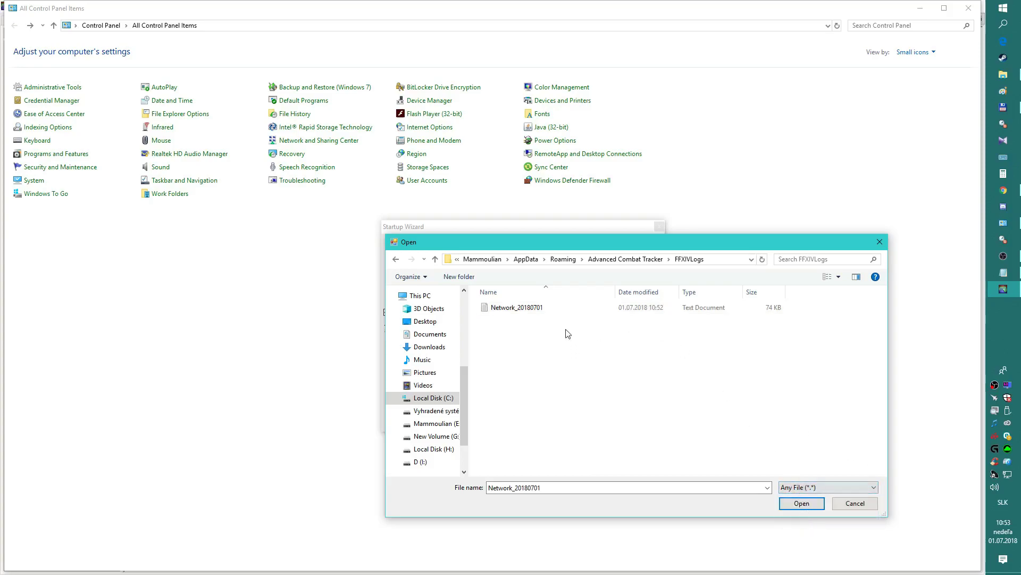
{"action": "left_click", "coordinate": [537, 309]}
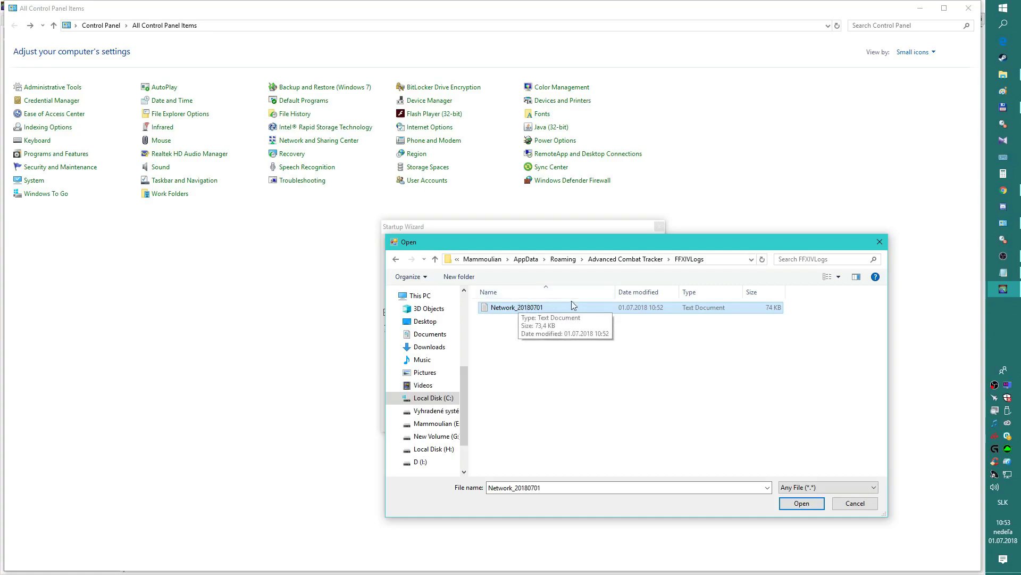
{"action": "double_click", "coordinate": [538, 309]}
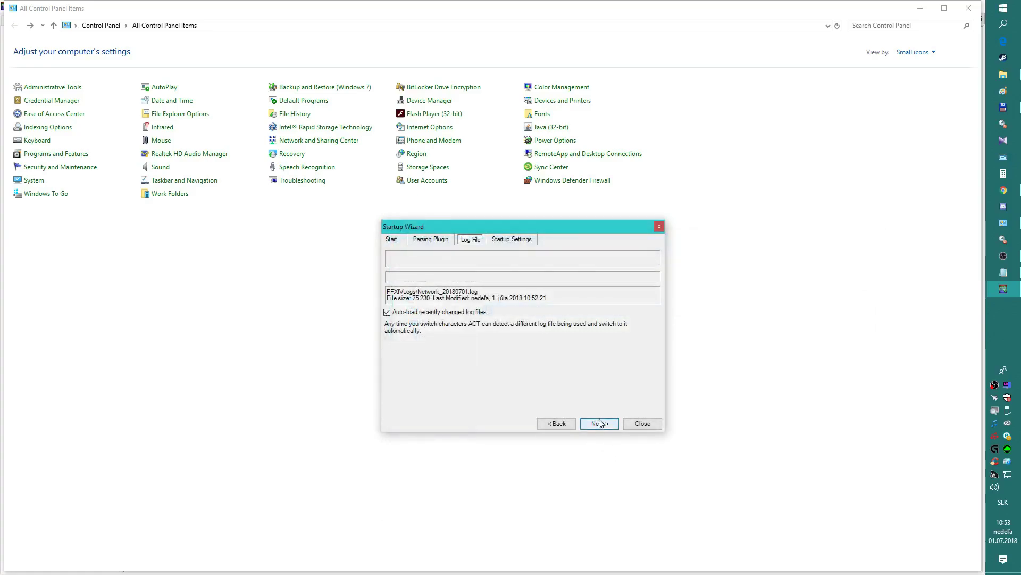
{"action": "left_click", "coordinate": [599, 424]}
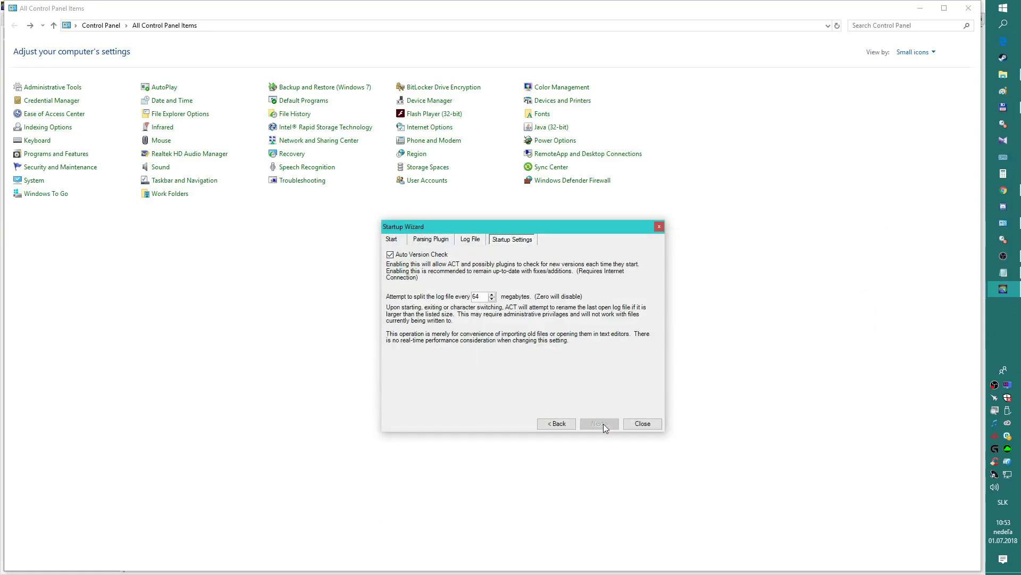
{"action": "left_click", "coordinate": [641, 424]}
Close Advanced Combat Tracker and relaunch it from the desktop.
{"action": "left_click", "coordinate": [1003, 190]}
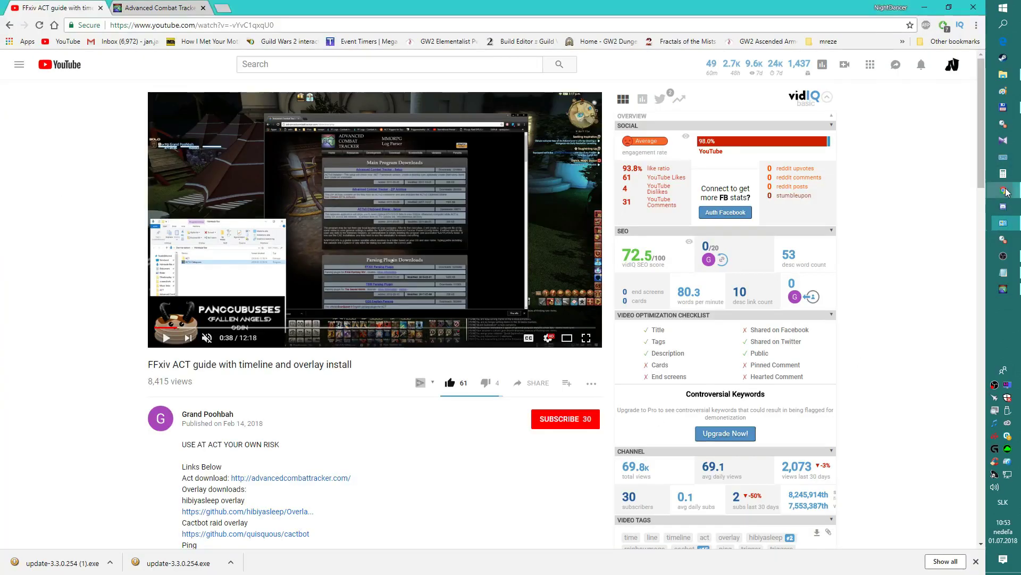
{"action": "left_click", "coordinate": [1003, 207]}
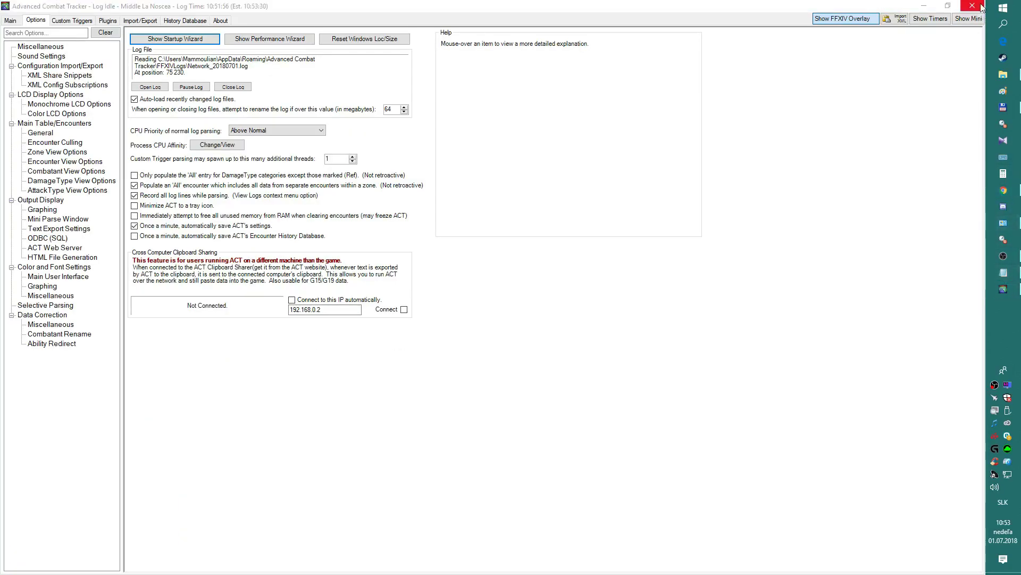
{"action": "left_click", "coordinate": [960, 24]}
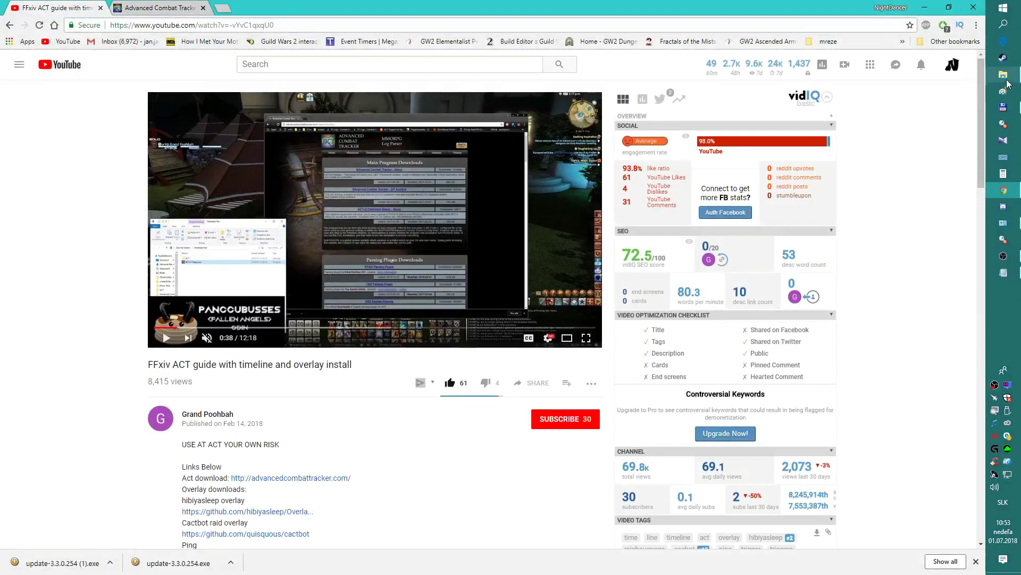
{"action": "key", "text": "super+d"}
{"action": "right_click", "coordinate": [641, 107]}
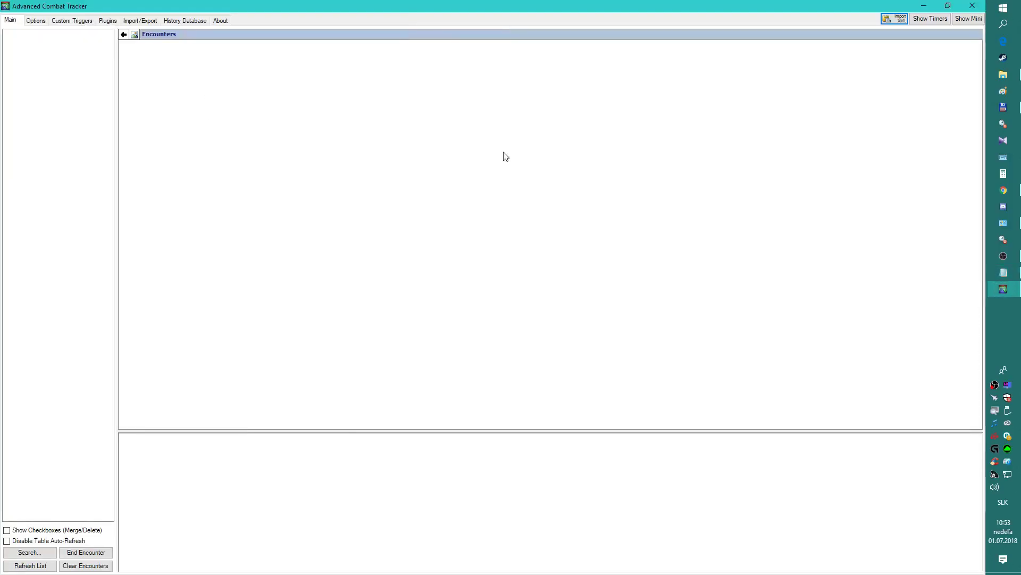
Review the smg notes in Notepad about showing hidden files and checking the plugin connection.
{"action": "left_click", "coordinate": [1004, 272]}
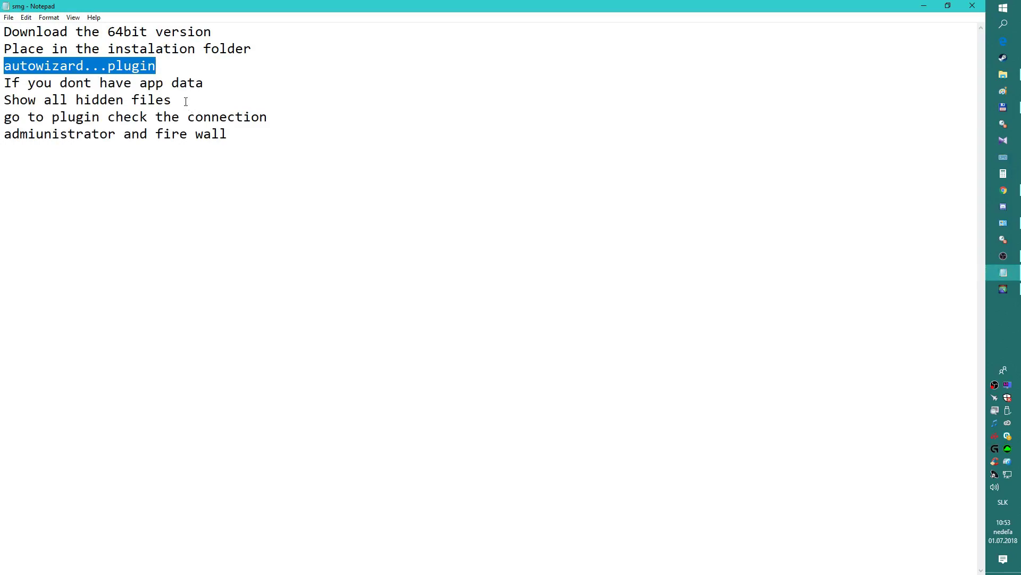
{"action": "left_click_drag", "start_coordinate": [184, 99], "coordinate": [2, 94]}
{"action": "left_click_drag", "start_coordinate": [282, 117], "coordinate": [2, 117]}
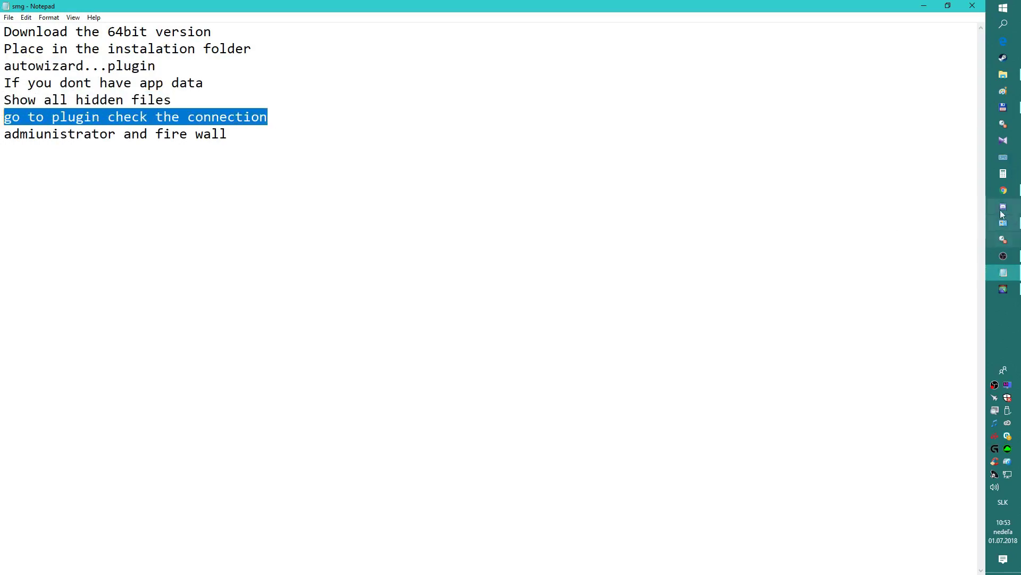
Return to Advanced Combat Tracker and view the plugin info for FFXIV_ACT_Plugin.dll in the plugin listing.
{"action": "left_click", "coordinate": [1004, 290]}
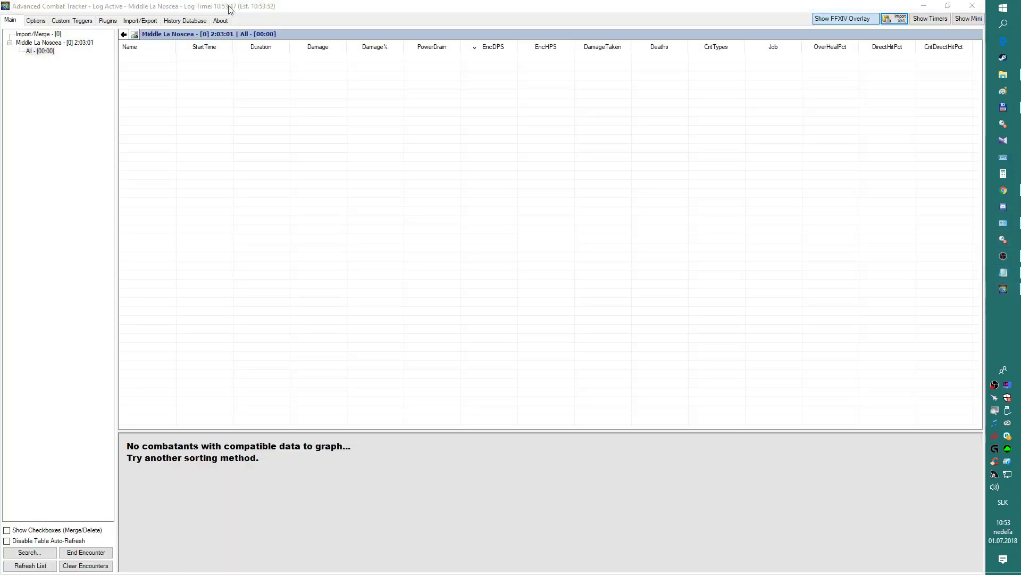
{"action": "left_click", "coordinate": [108, 21]}
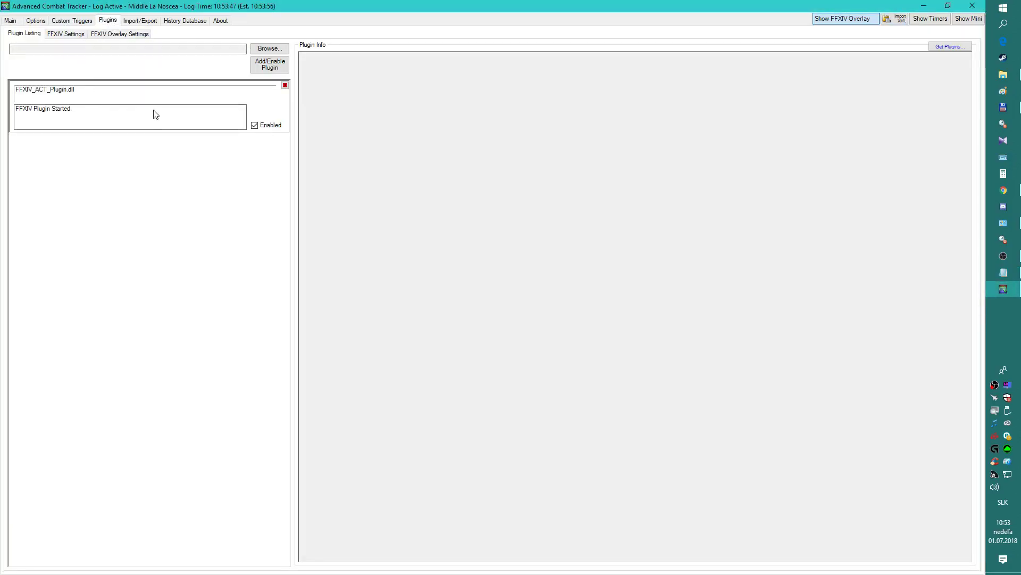
{"action": "left_click", "coordinate": [136, 110]}
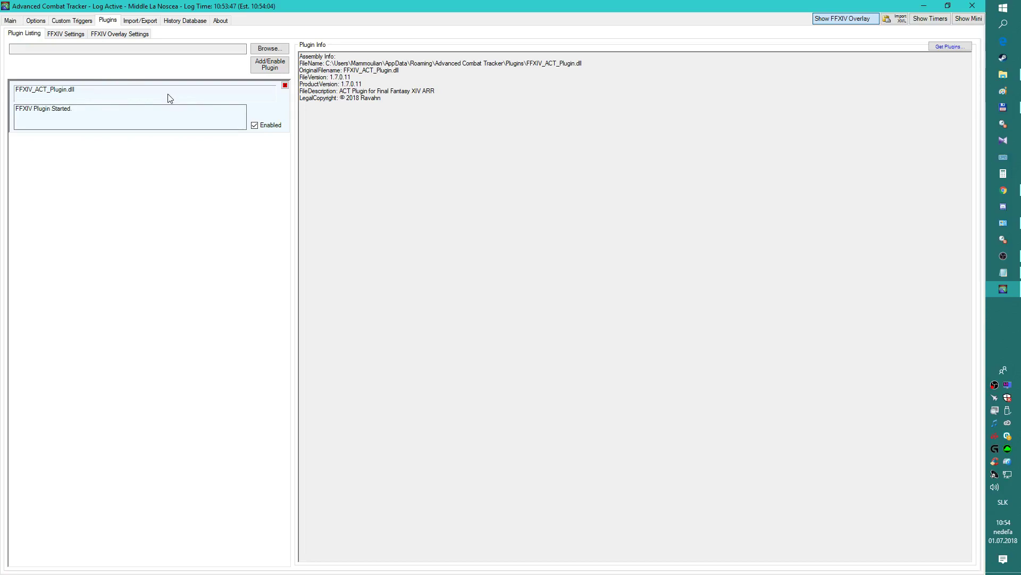
Test the game connection in the FFXIV plugin settings and dismiss the result message.
{"action": "left_click", "coordinate": [69, 35]}
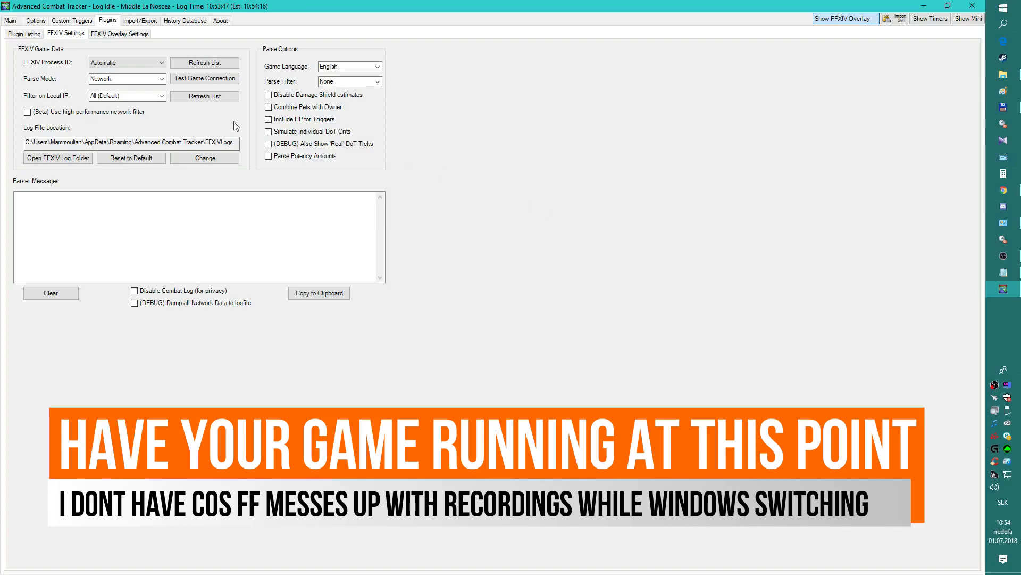
{"action": "left_click", "coordinate": [207, 78]}
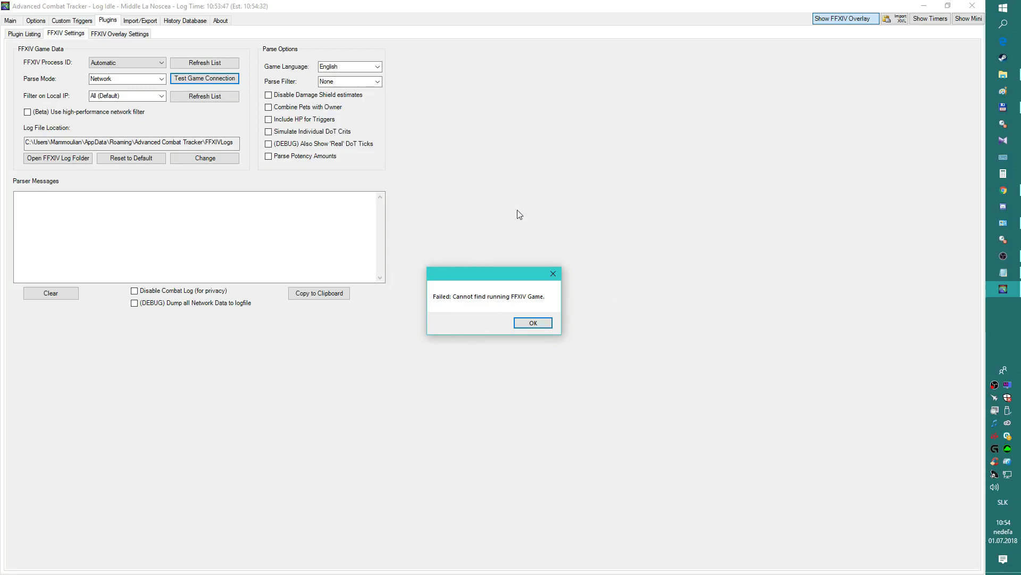
{"action": "left_click", "coordinate": [534, 323]}
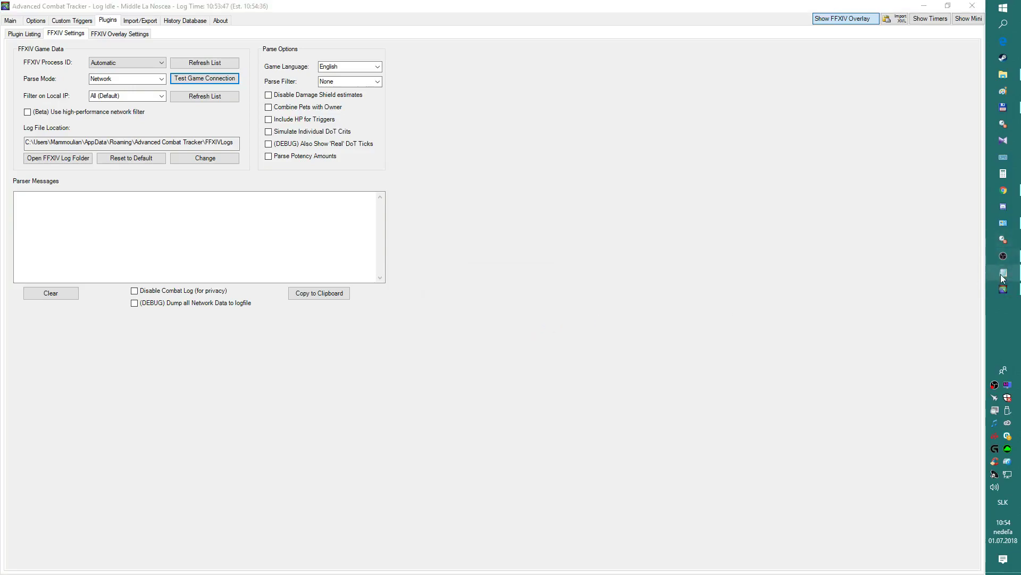
Show the desktop and bring up the launch options of the Advanced Combat Tracker shortcut, including running as administrator.
{"action": "left_click", "coordinate": [456, 333]}
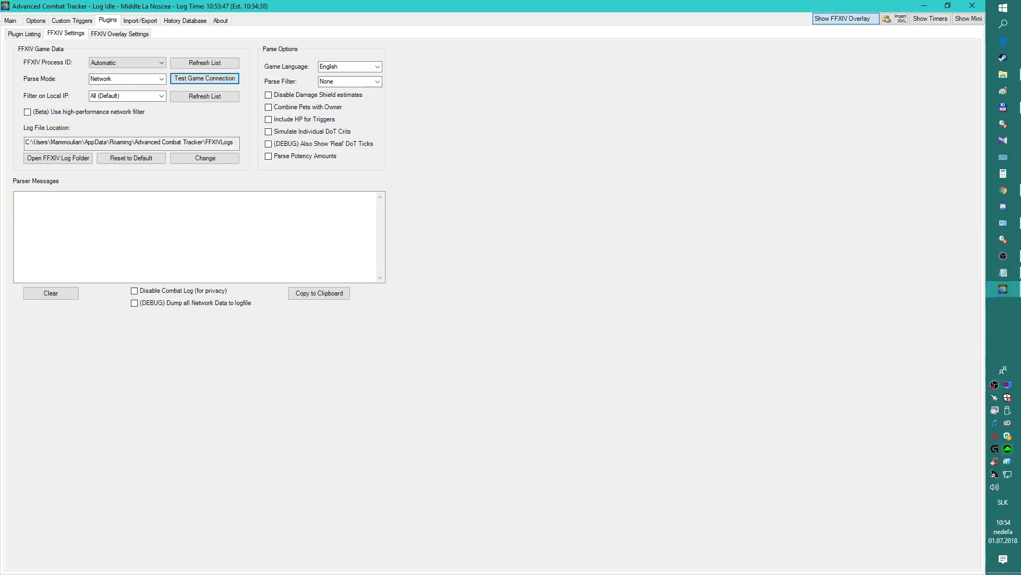
{"action": "key", "text": "super+d"}
{"action": "right_click", "coordinate": [638, 109]}
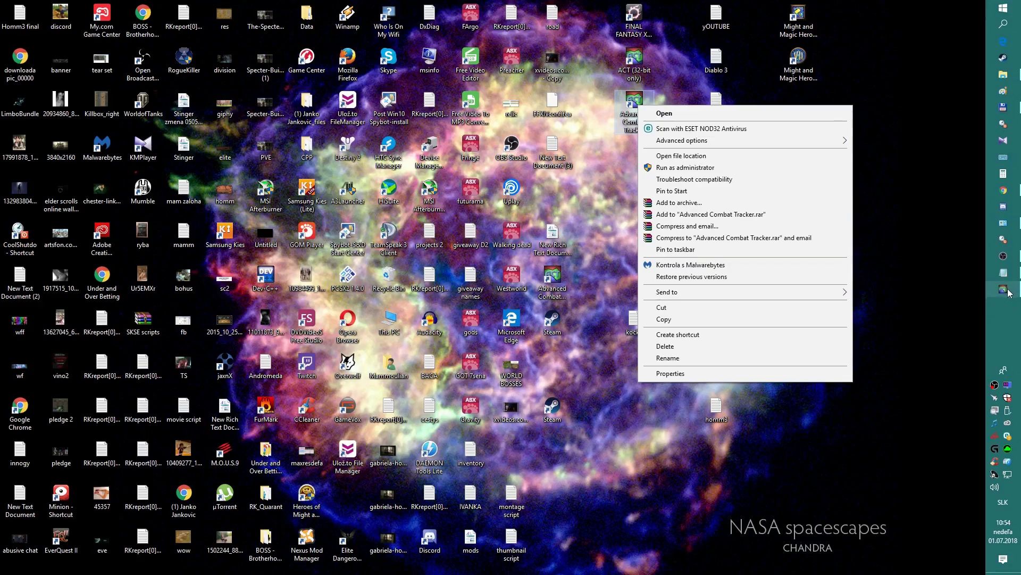
Switch to Control Panel, unlock the list of apps allowed through Windows Defender Firewall, and check the Advanced Combat Tracker entry.
{"action": "left_click", "coordinate": [1003, 222]}
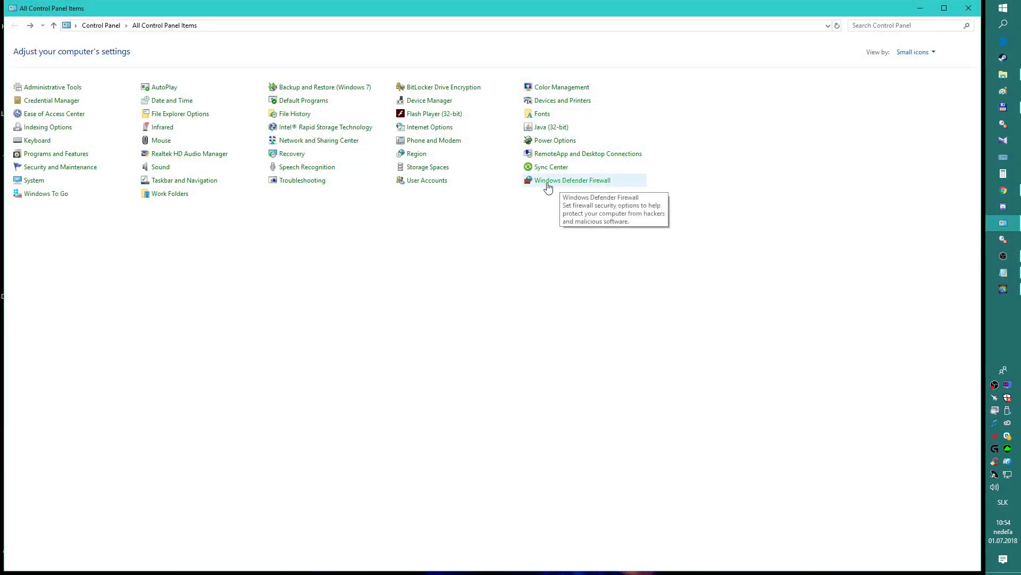
{"action": "left_click", "coordinate": [568, 182]}
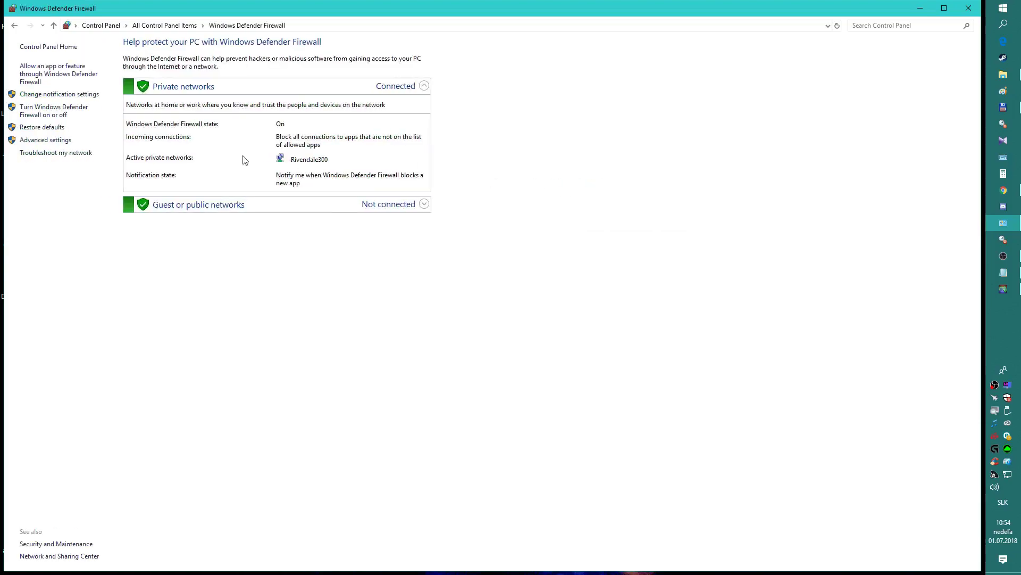
{"action": "left_click", "coordinate": [66, 78]}
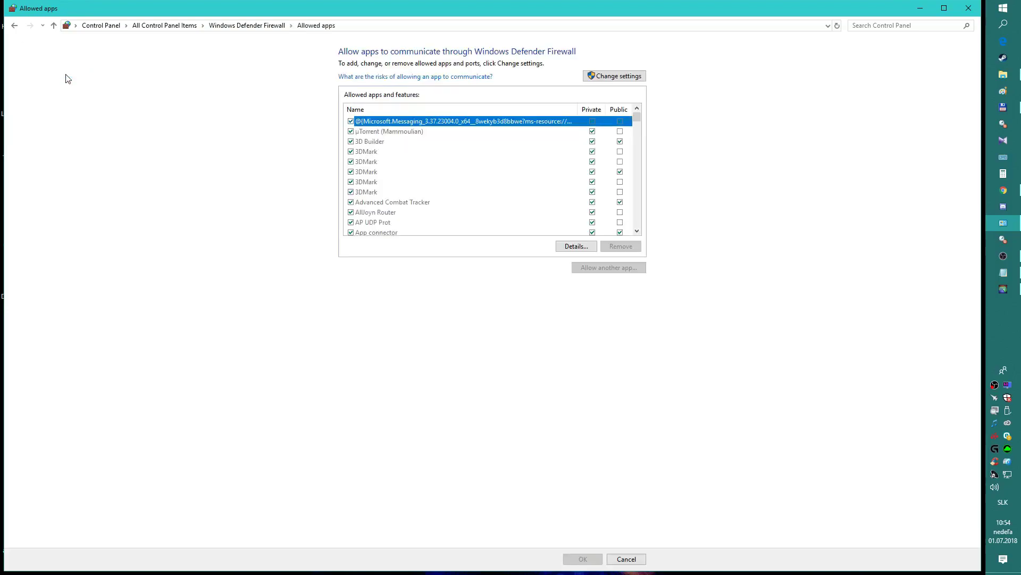
{"action": "left_click", "coordinate": [623, 77]}
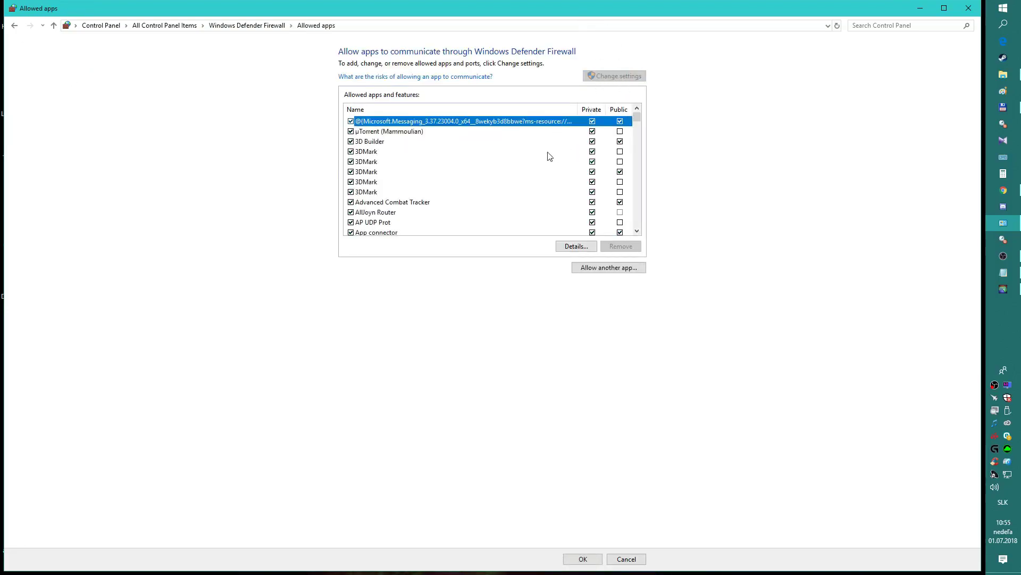
{"action": "left_click", "coordinate": [420, 203]}
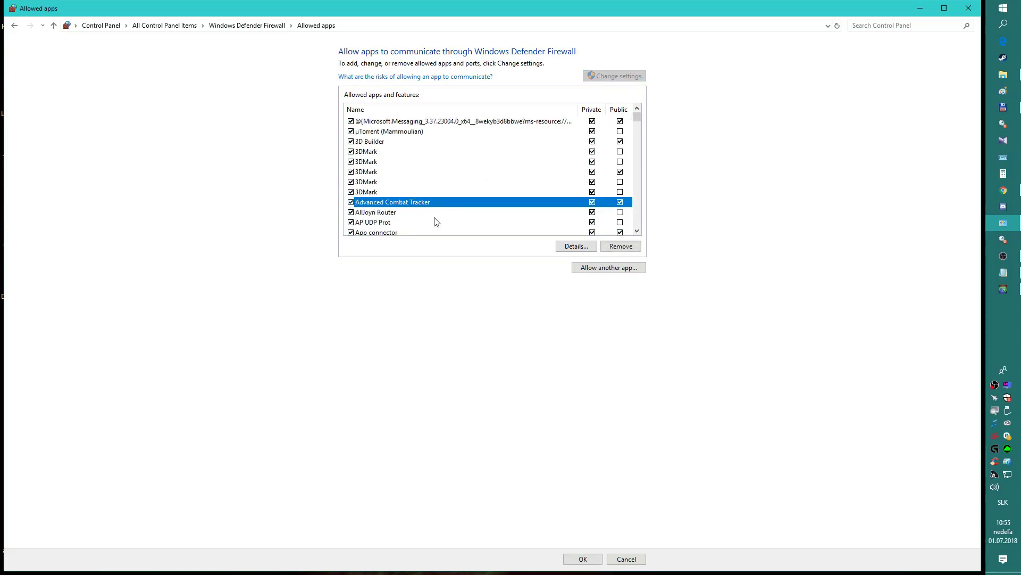
Browse to the Advanced Combat Tracker shortcut as another app to allow through the firewall, and cancel without adding it.
{"action": "left_click", "coordinate": [614, 270]}
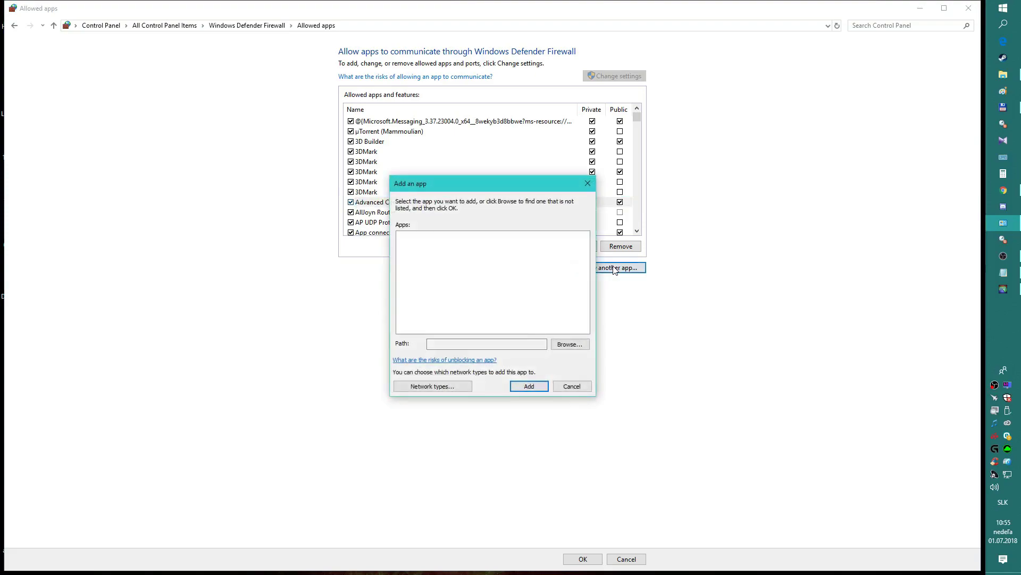
{"action": "left_click", "coordinate": [568, 345]}
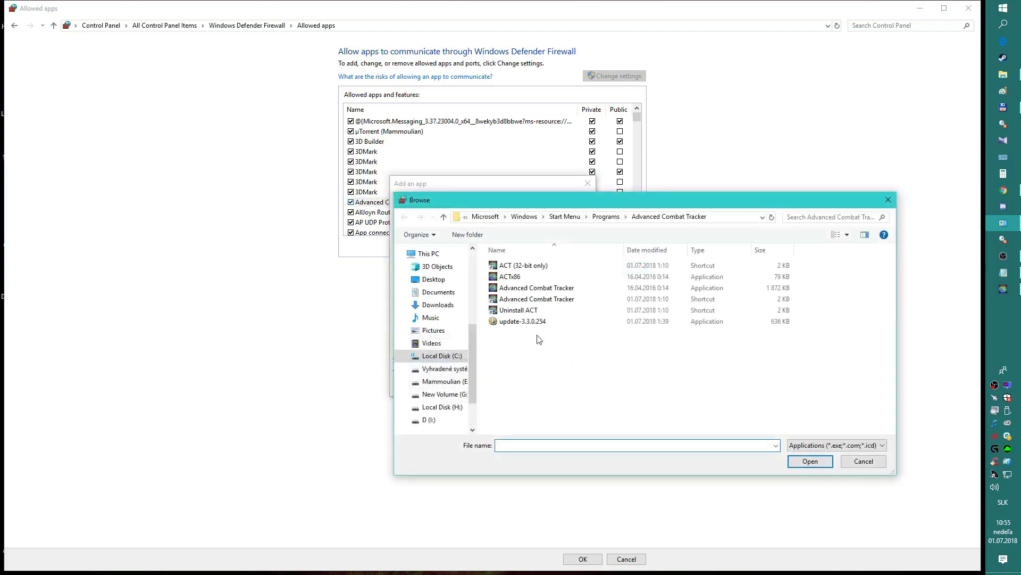
{"action": "left_click", "coordinate": [542, 300]}
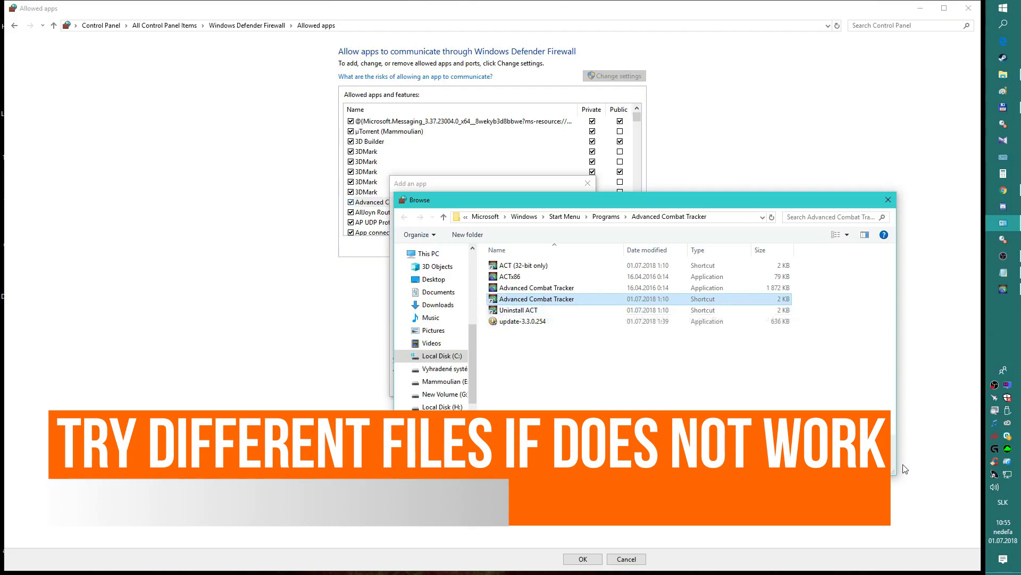
{"action": "left_click", "coordinate": [864, 457]}
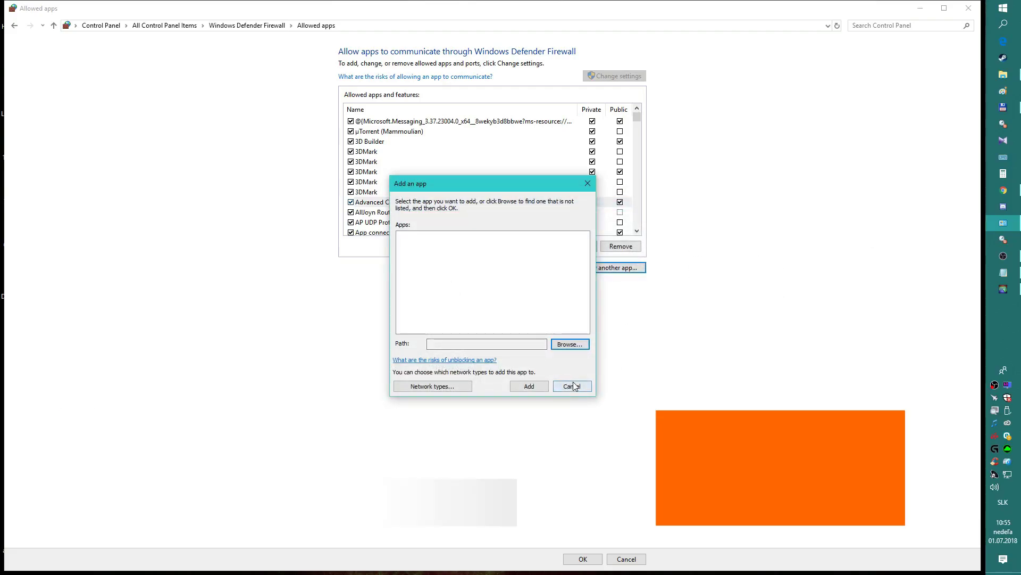
{"action": "left_click", "coordinate": [588, 183]}
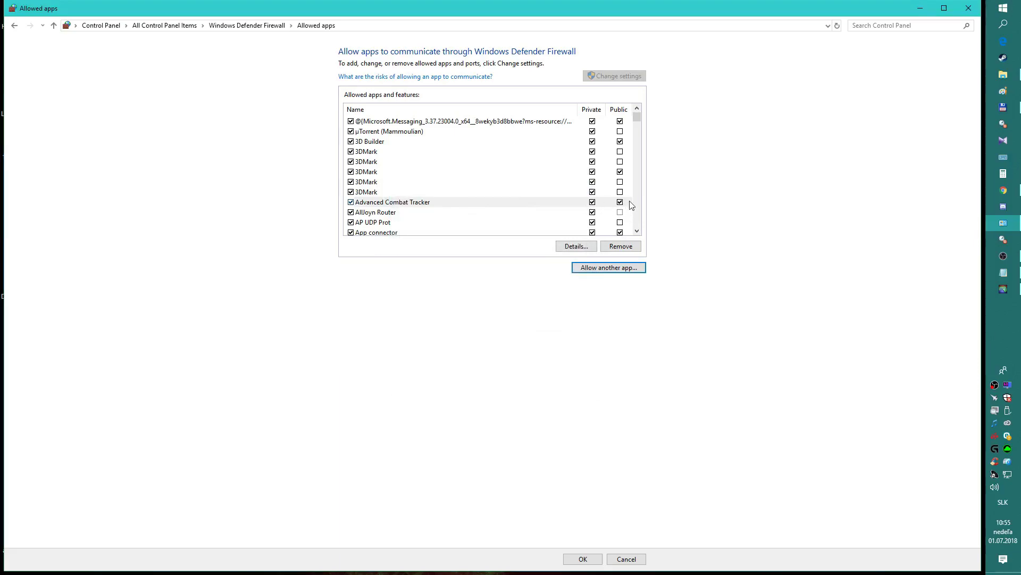
{"action": "left_click", "coordinate": [626, 559]}
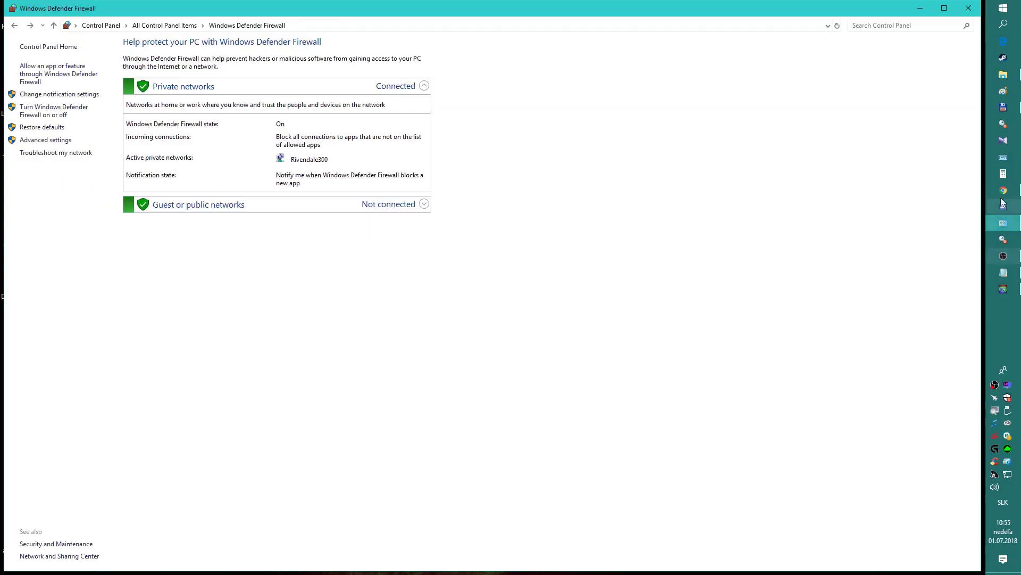
Return to Advanced Combat Tracker, test the FFXIV game connection twice more, and view the main encounter table.
{"action": "left_click", "coordinate": [1003, 289]}
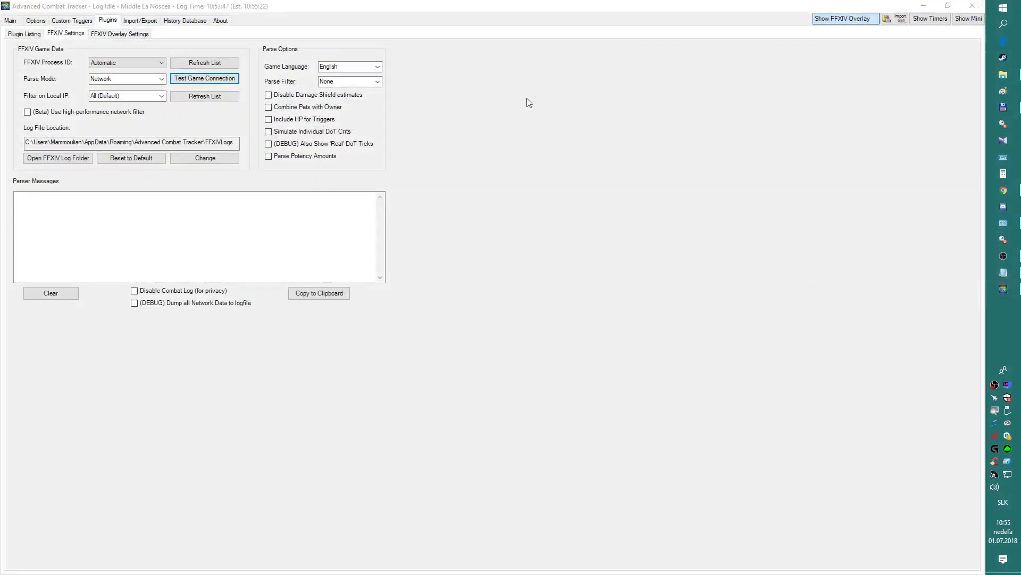
{"action": "left_click", "coordinate": [192, 80]}
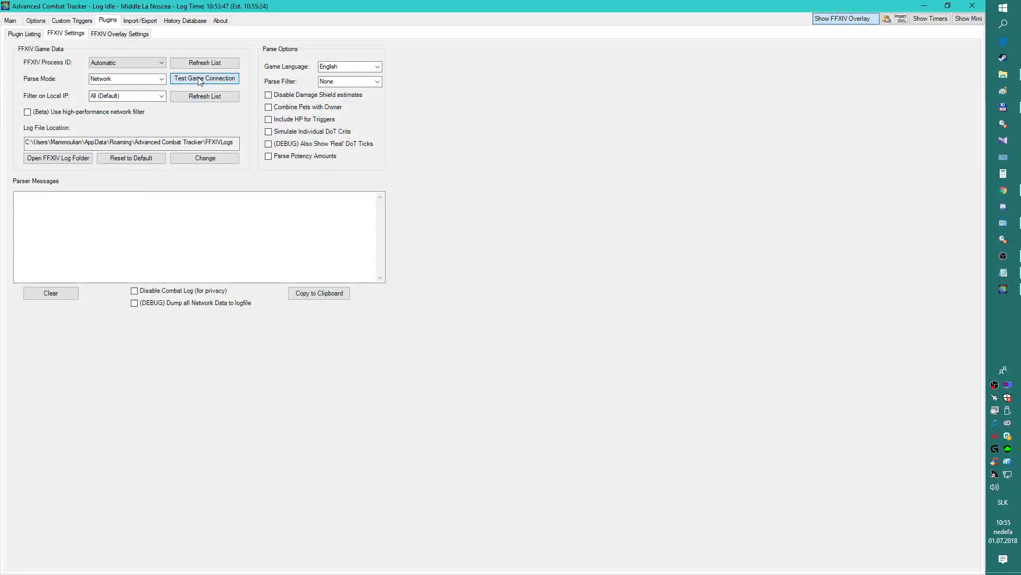
{"action": "left_click", "coordinate": [533, 324]}
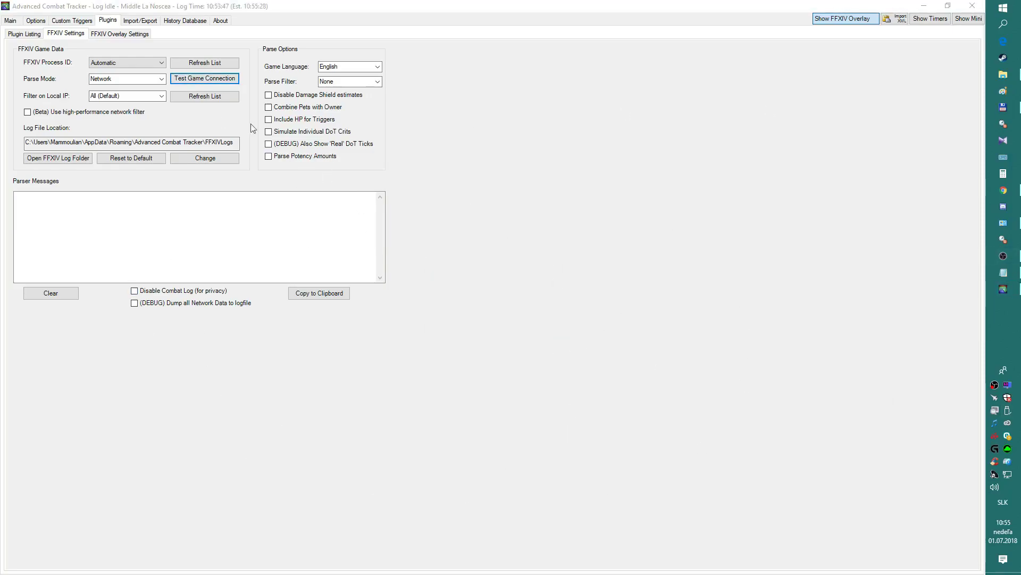
{"action": "left_click", "coordinate": [200, 78]}
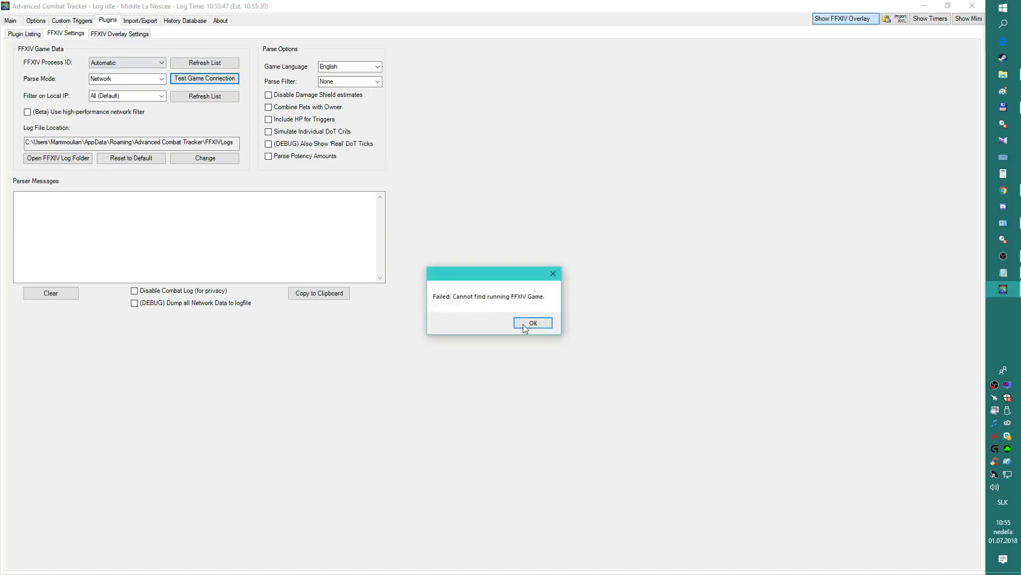
{"action": "left_click", "coordinate": [533, 322]}
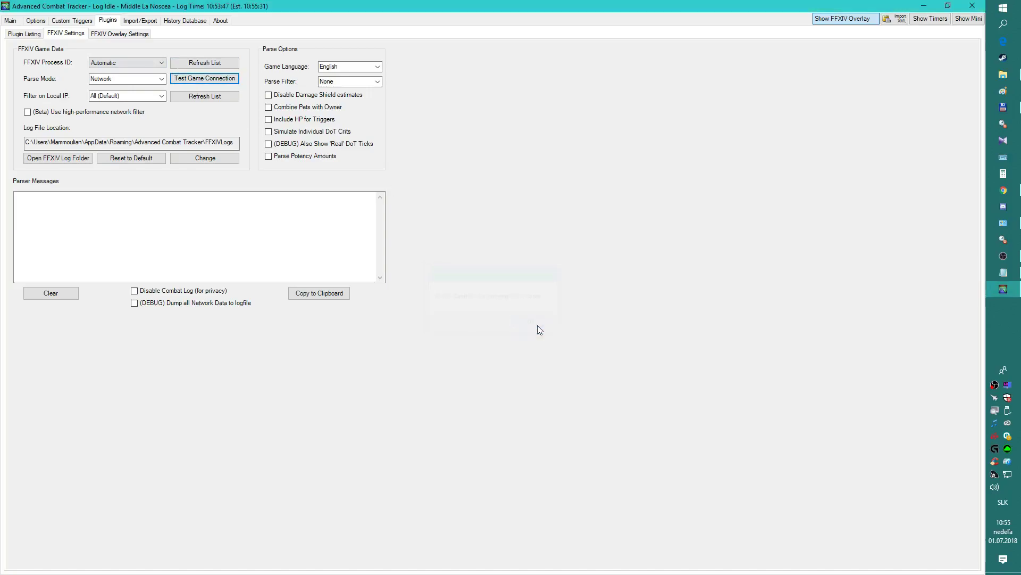
{"action": "left_click", "coordinate": [11, 21]}
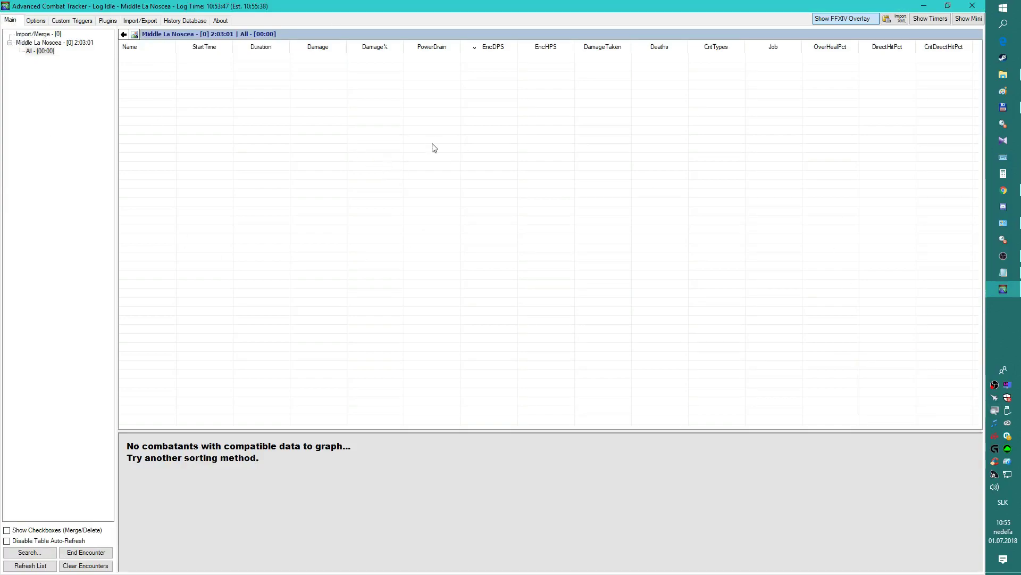
Switch to Chrome, play the "FFxiv ACT guide with timeline and overlay install" video, and subscribe to its channel.
{"action": "left_click", "coordinate": [1003, 190]}
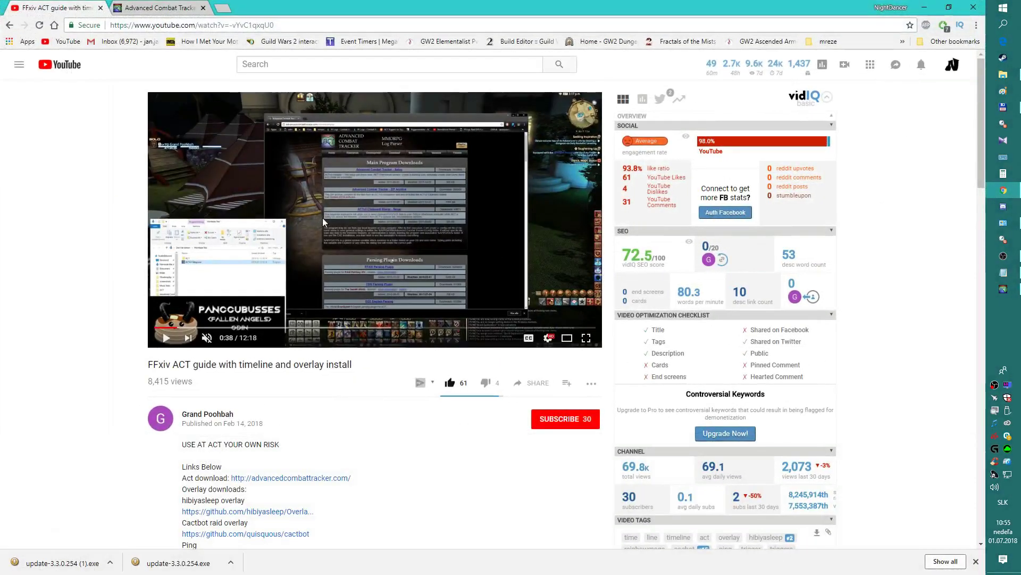
{"action": "left_click", "coordinate": [315, 218]}
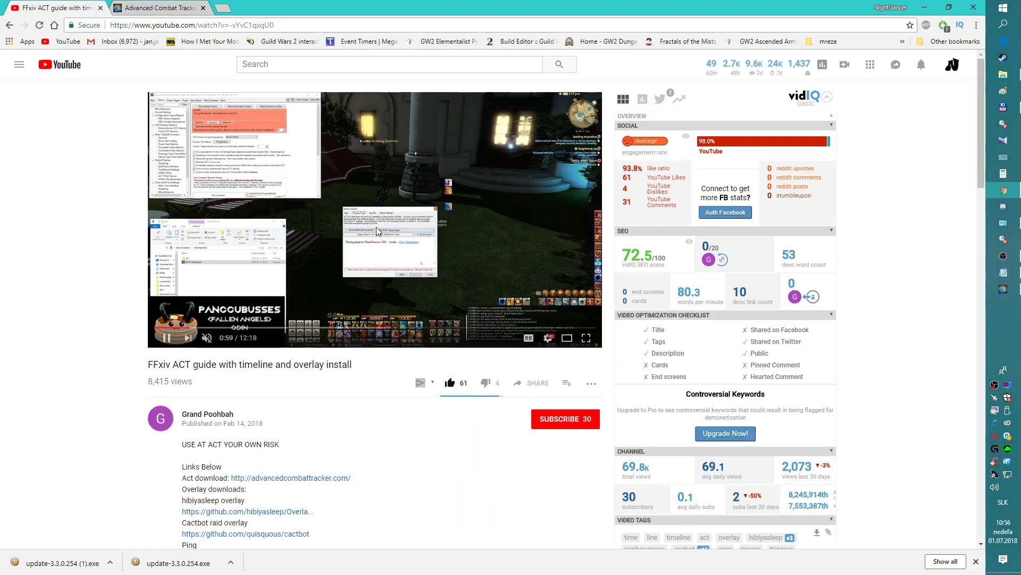
{"action": "left_click", "coordinate": [563, 420]}
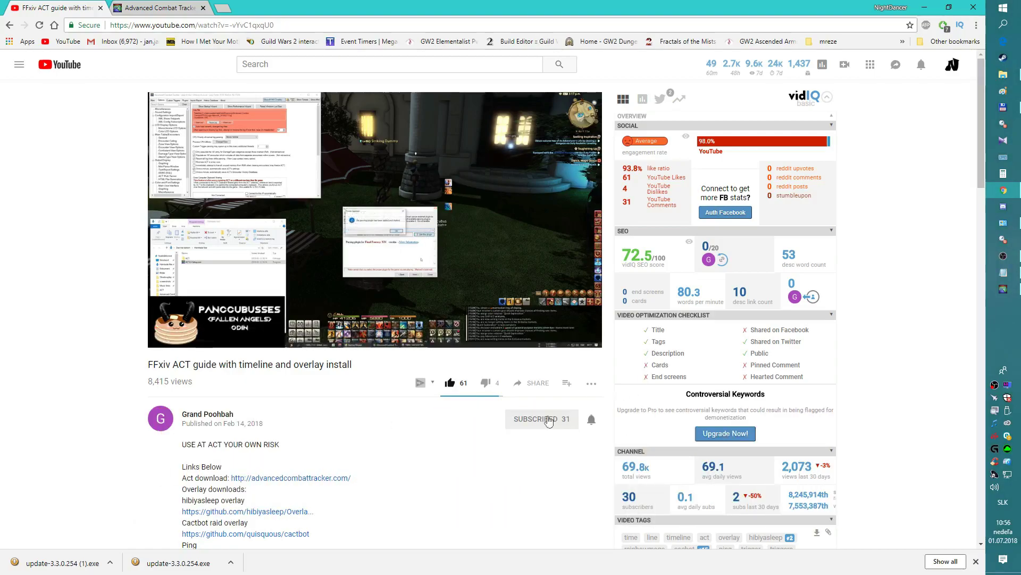